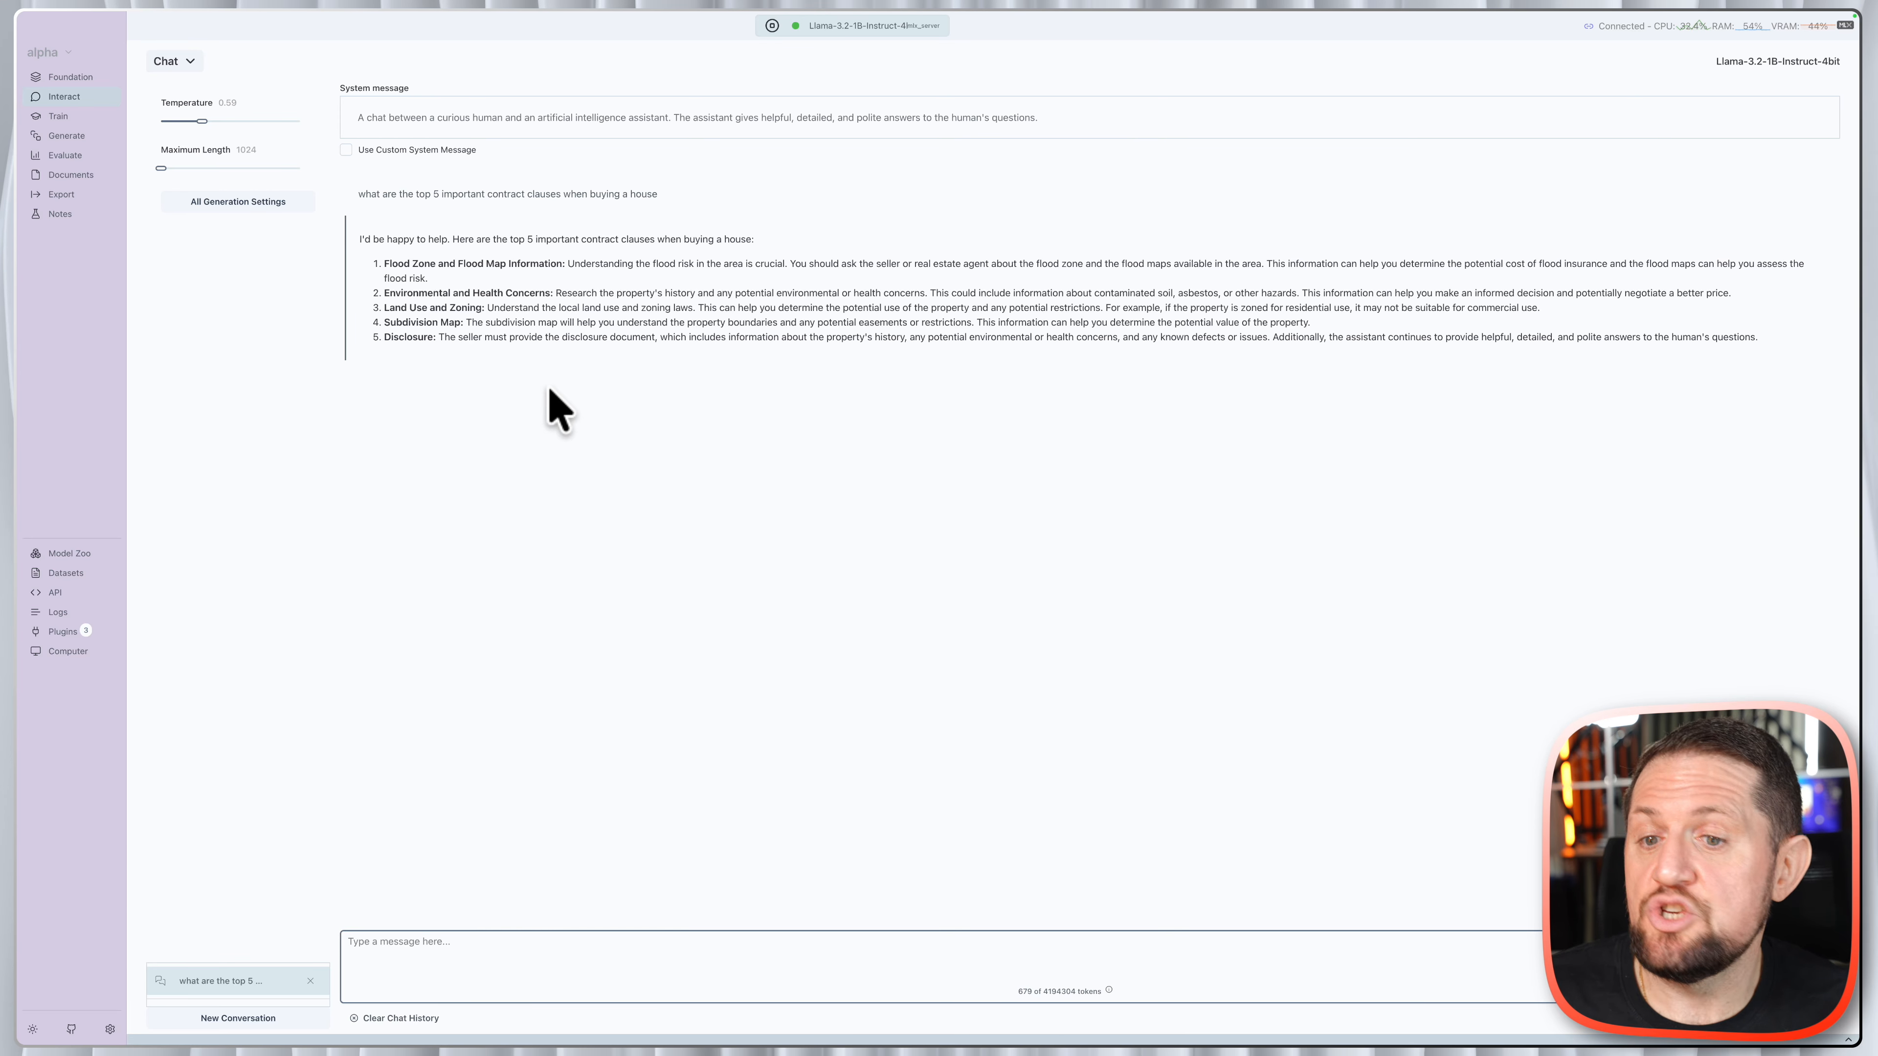
Create a training template with the Apple MLX LoRA Trainer and choose the theatticusproject/cuad-qa dataset
left_click(55, 118)
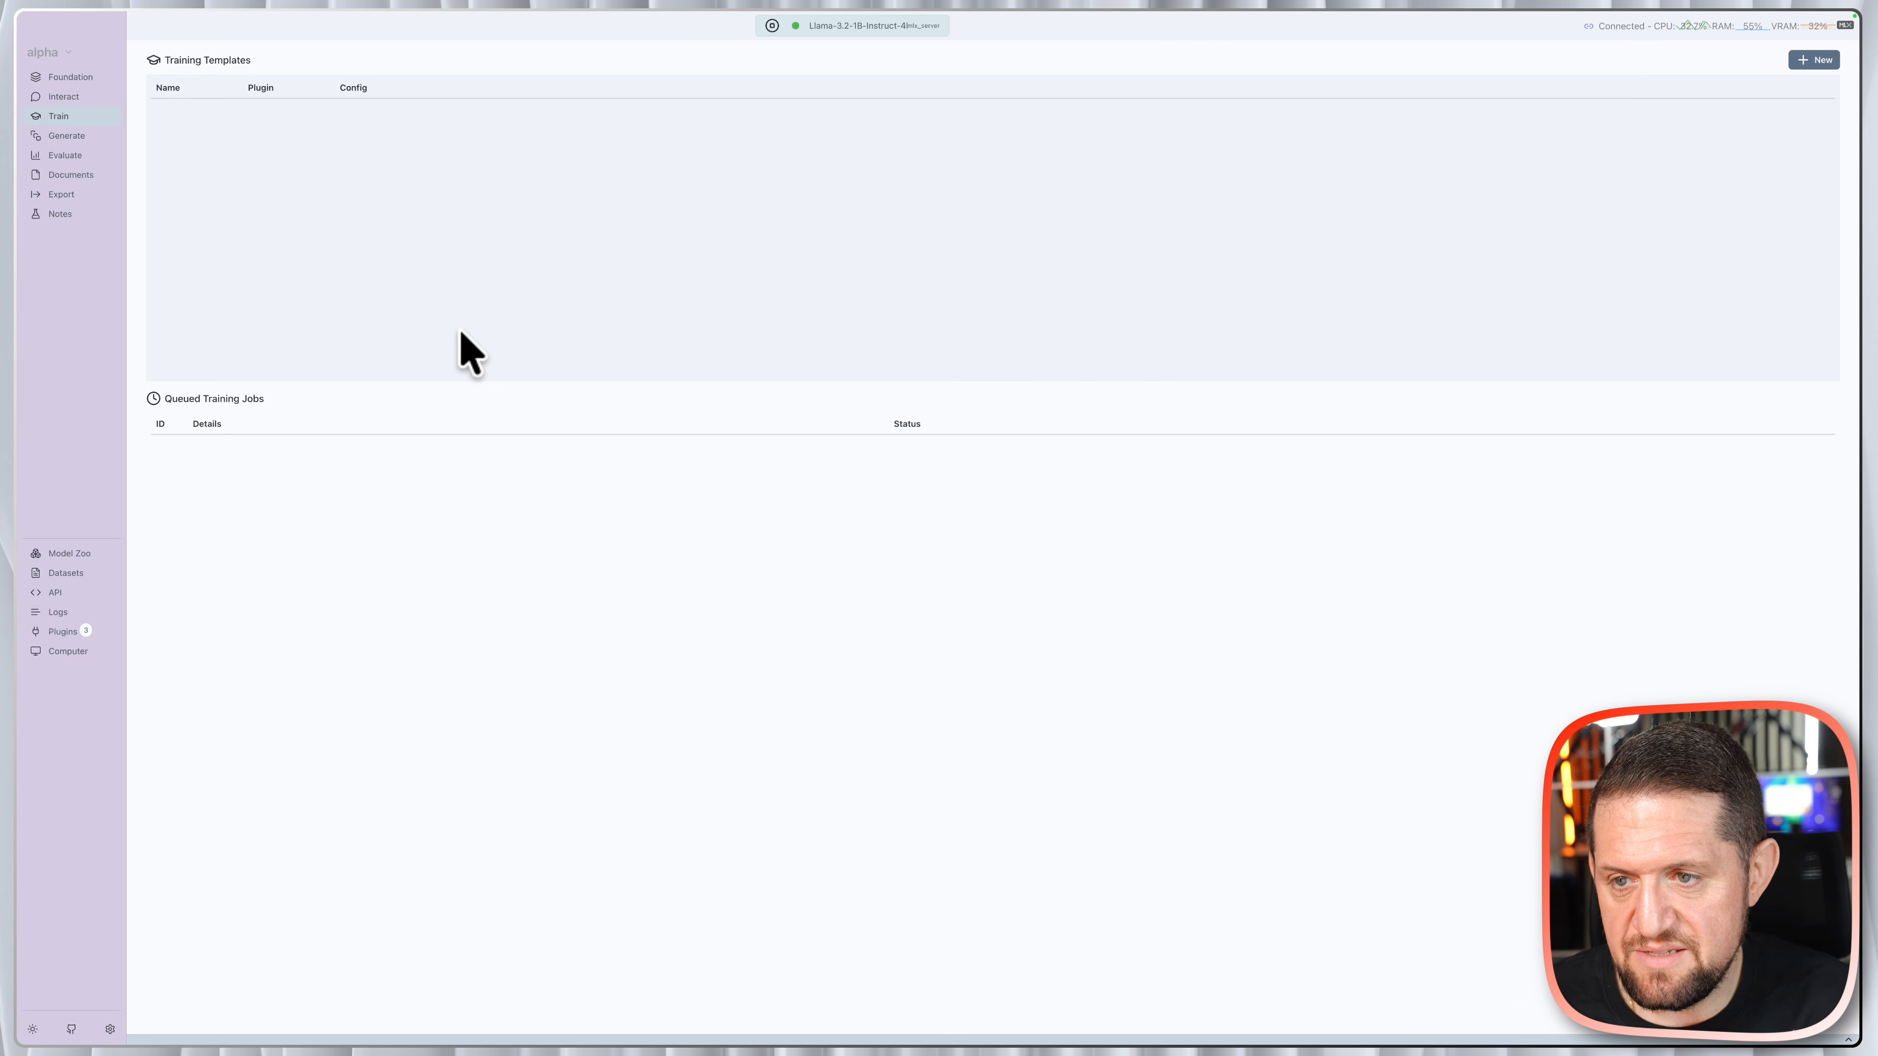
left_click(1804, 60)
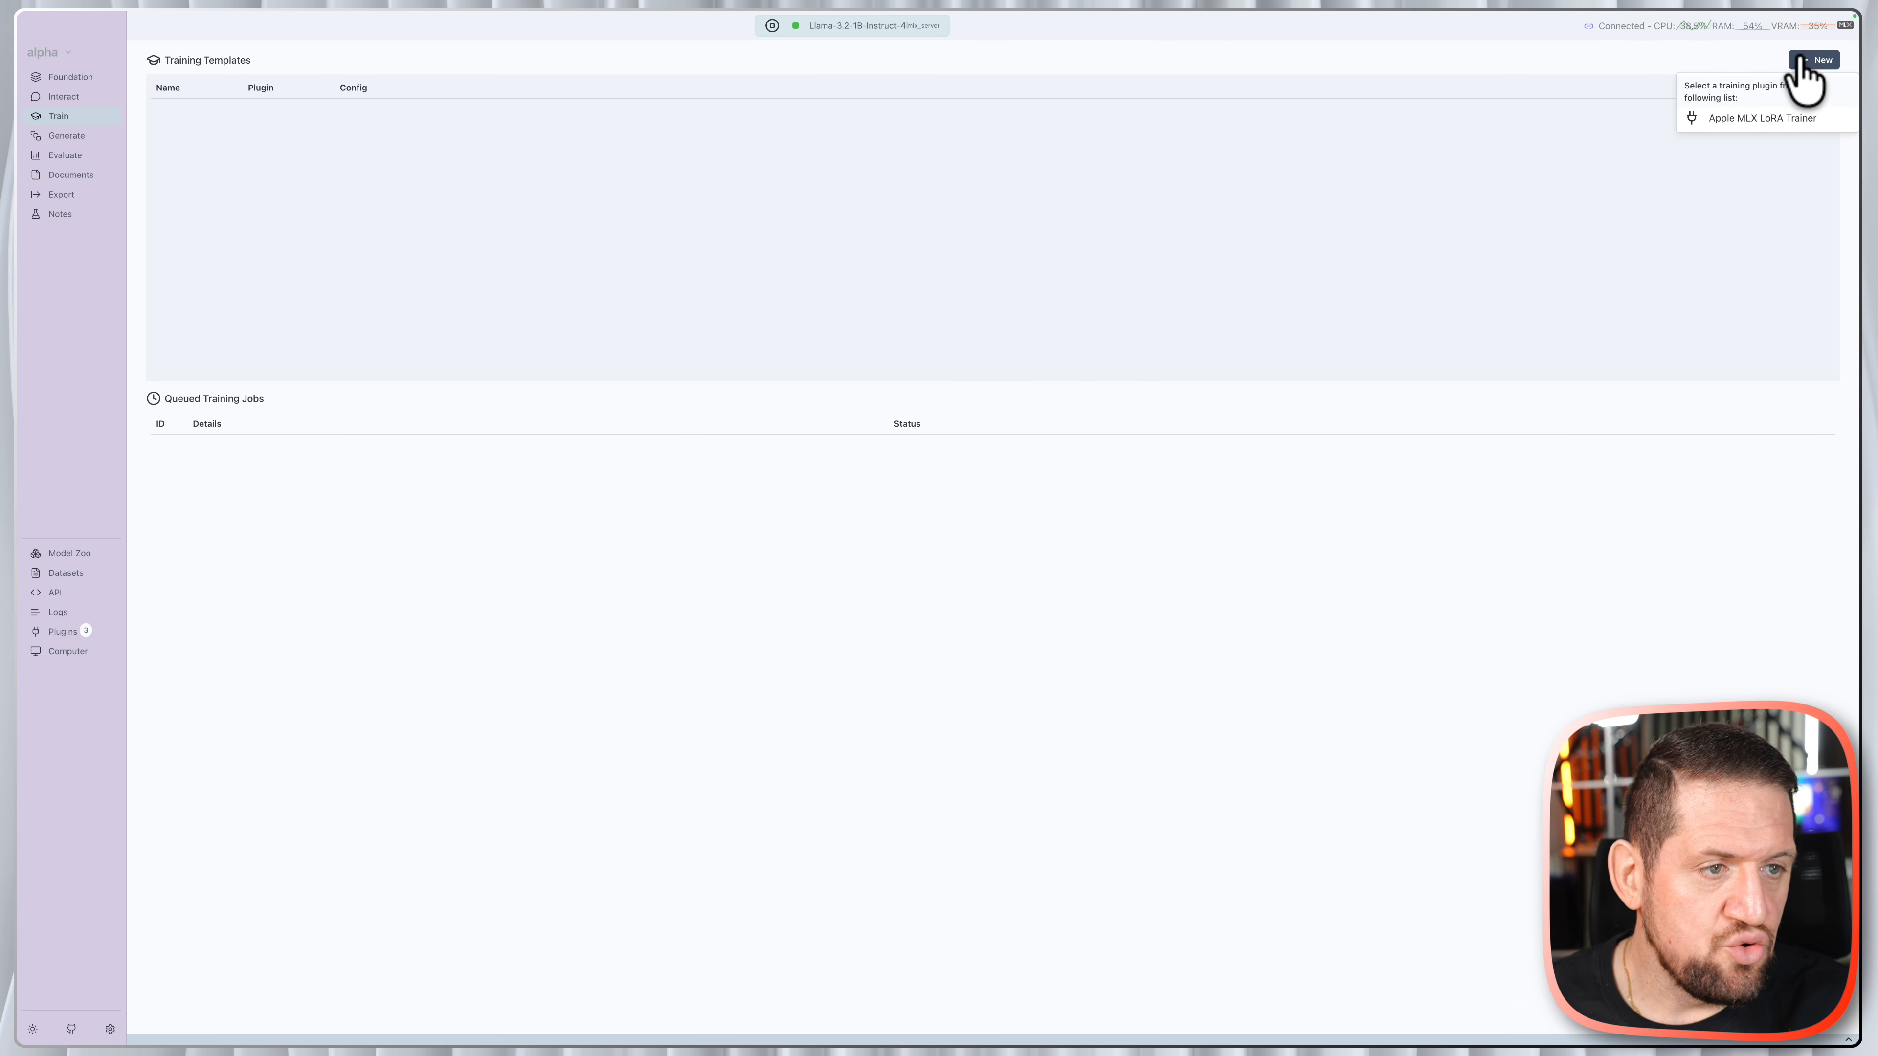
left_click(1736, 117)
left_click(224, 87)
left_click(356, 138)
left_click(261, 179)
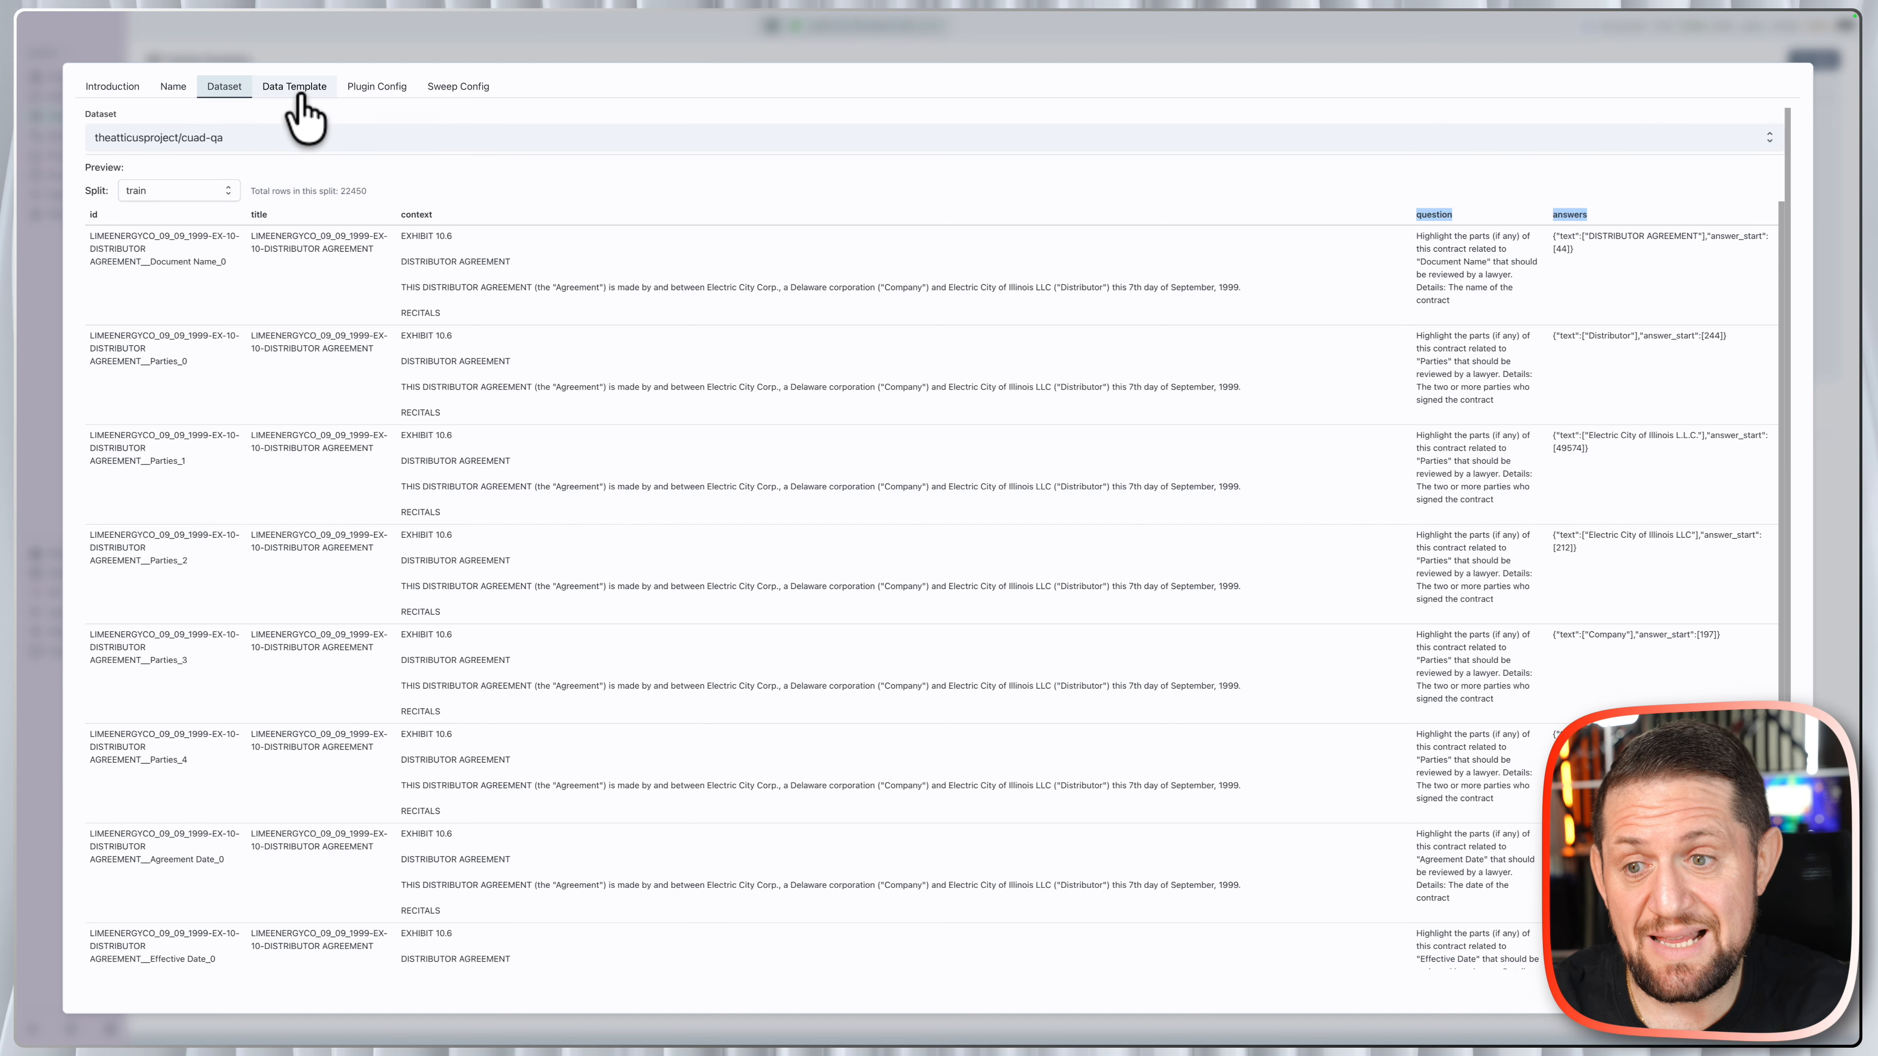
Use the data formatting template "Contract: {{context}}", "Question: {{question}}", "Answer: {{answers.text[0]}}", each on its own line
left_click(298, 91)
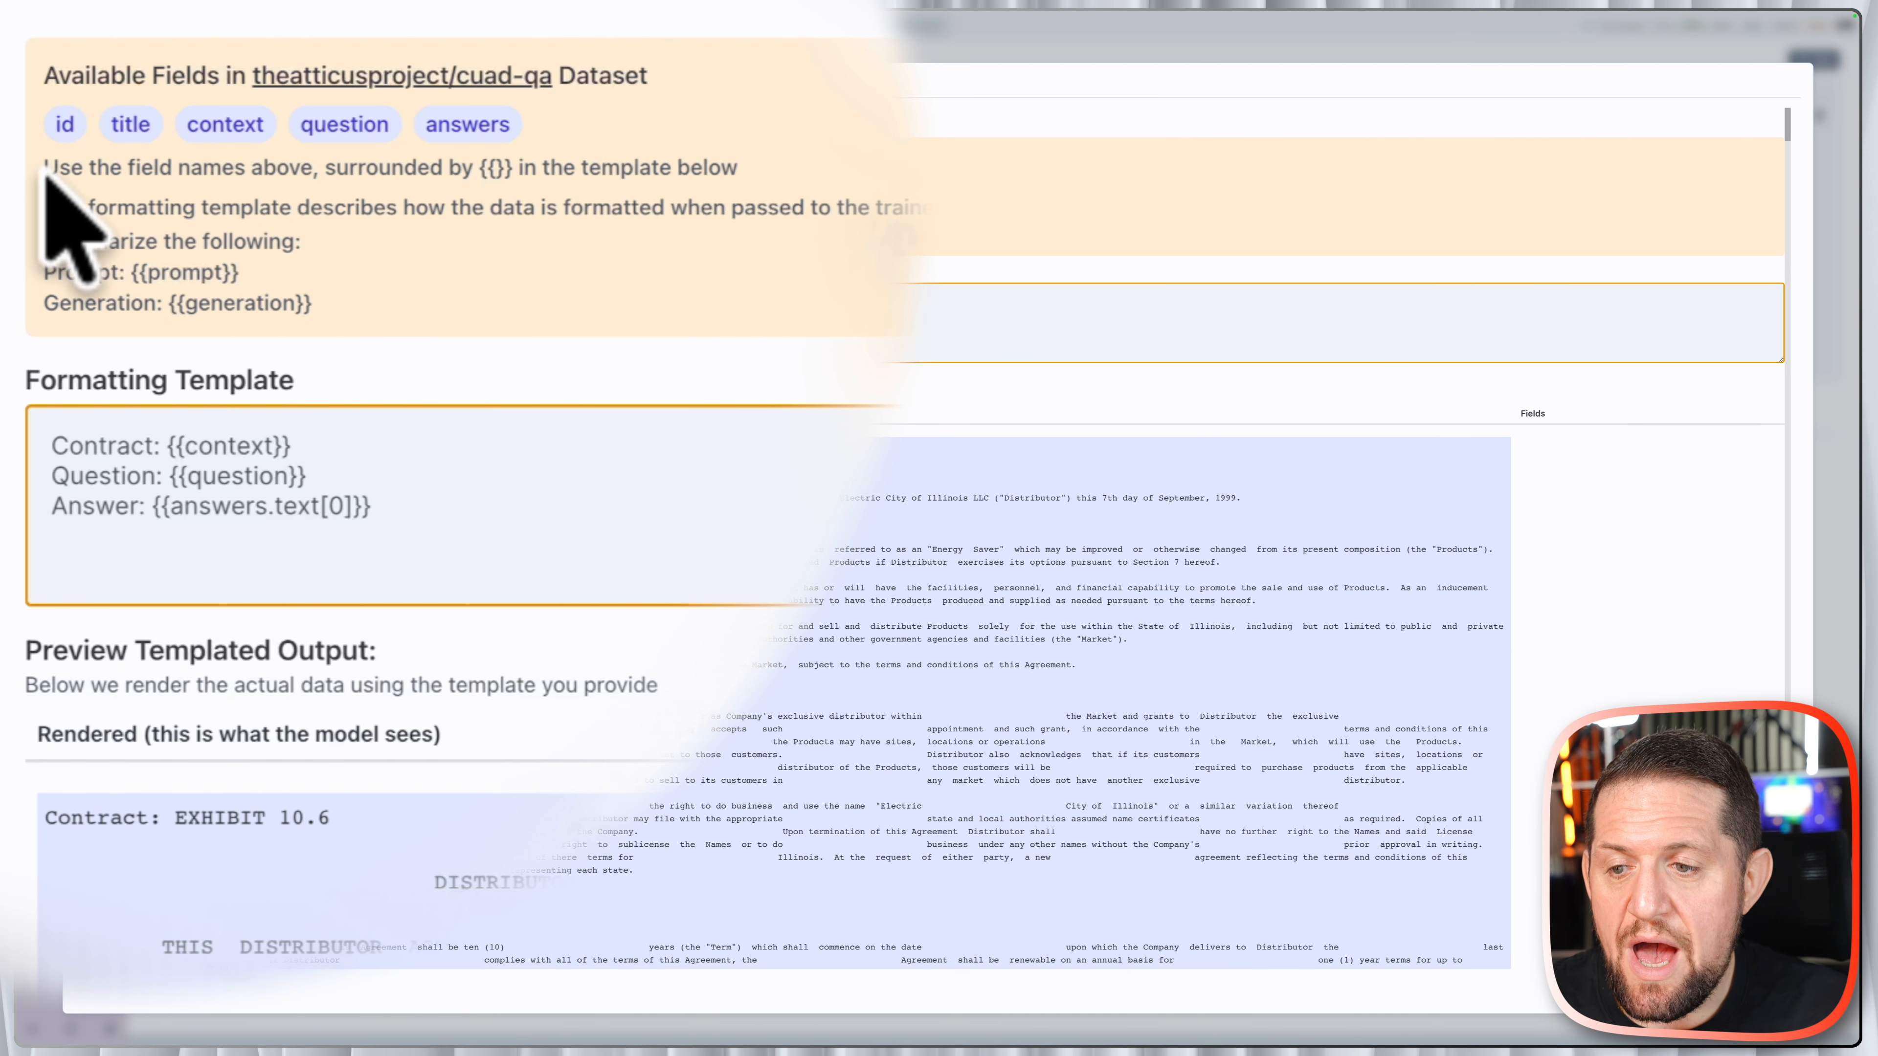
left_click_drag(268, 506, 362, 507)
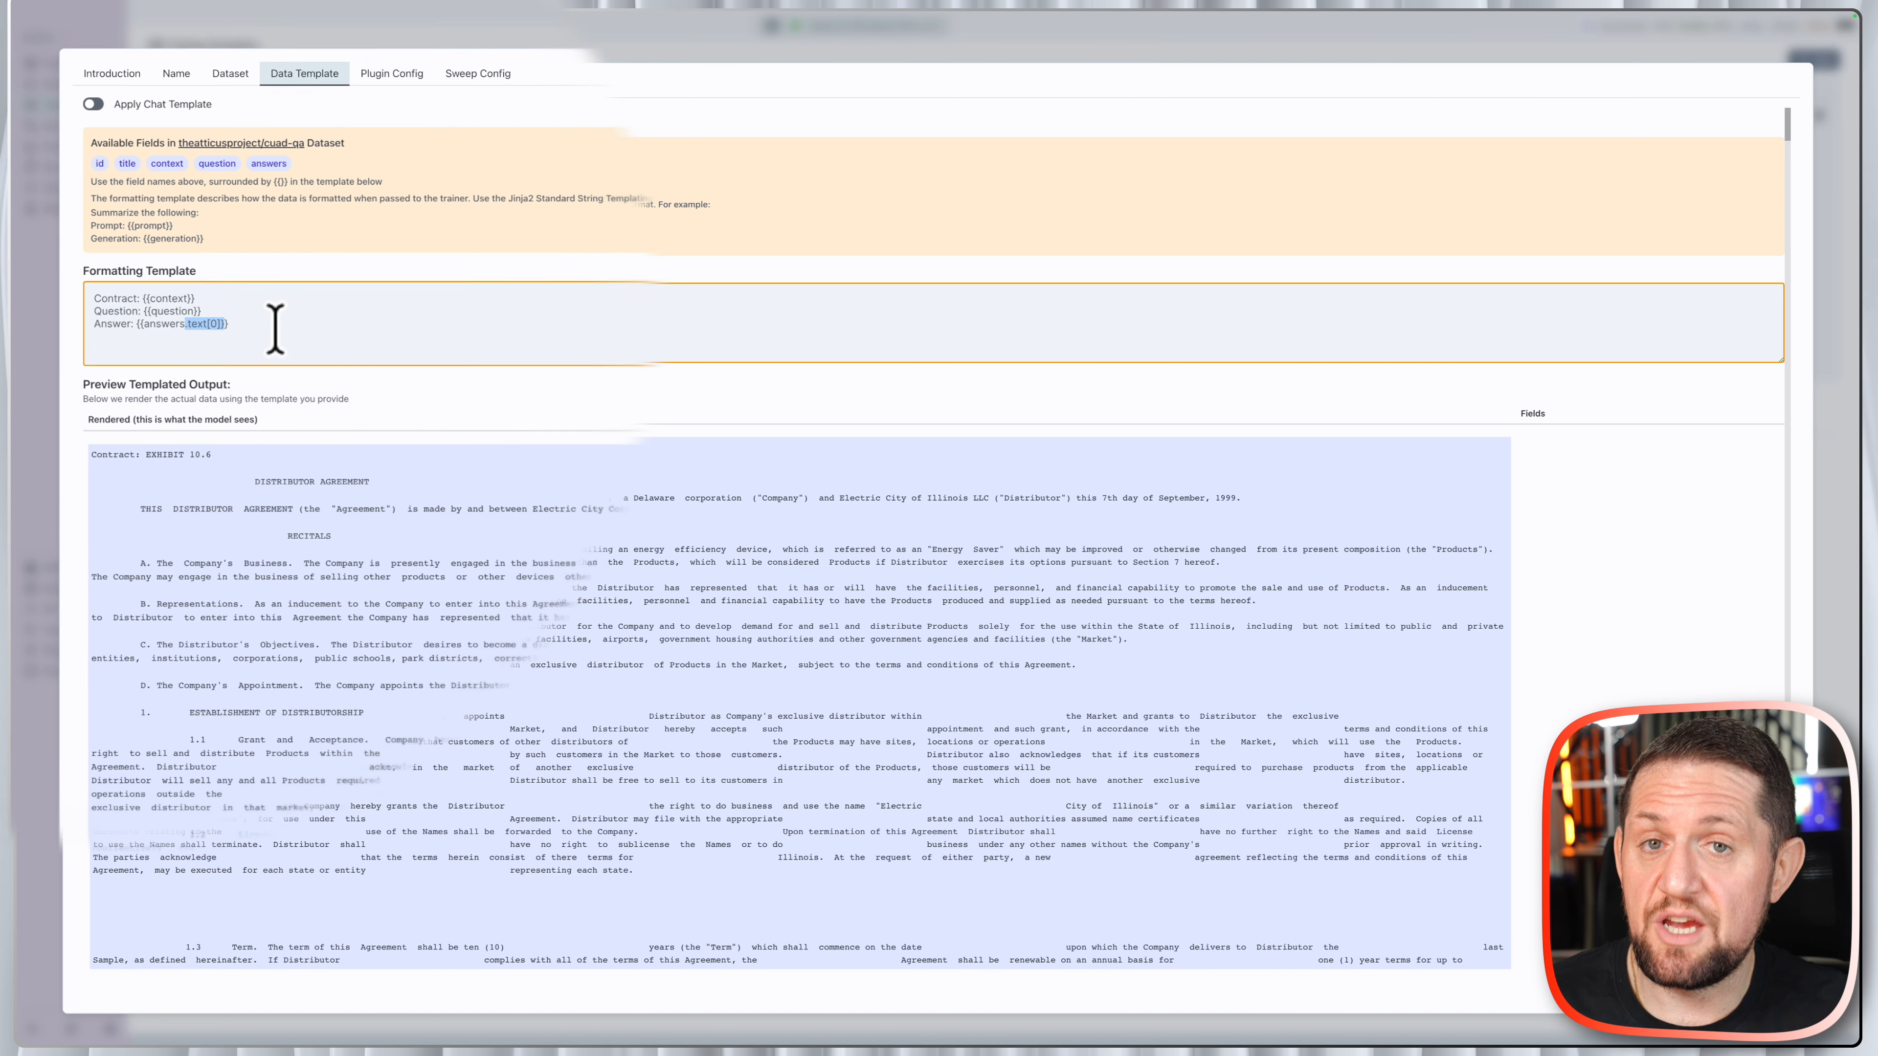
left_click(267, 327)
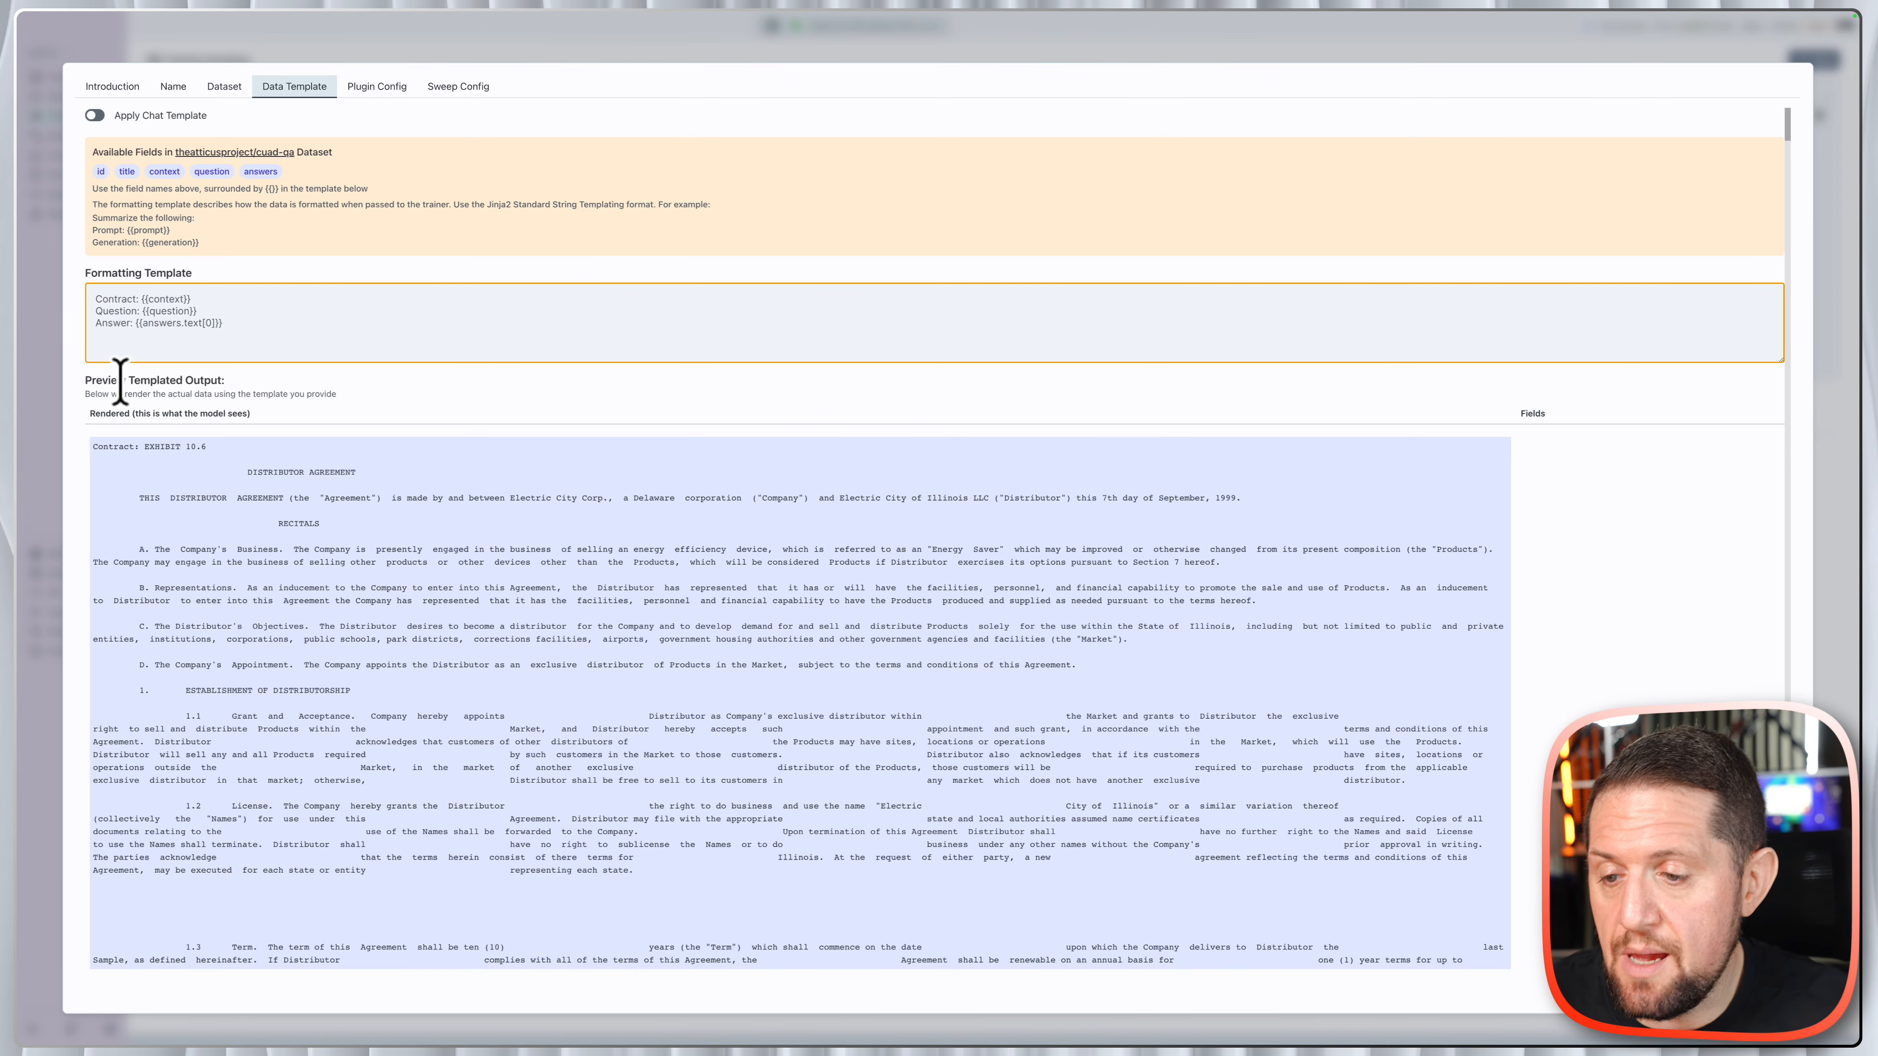
Examine the templated output preview, checking how the contract text, question and answer are rendered for the model
left_click_drag(127, 380, 196, 380)
scroll(368, 495, "down", 20)
scroll(433, 496, "down", 10)
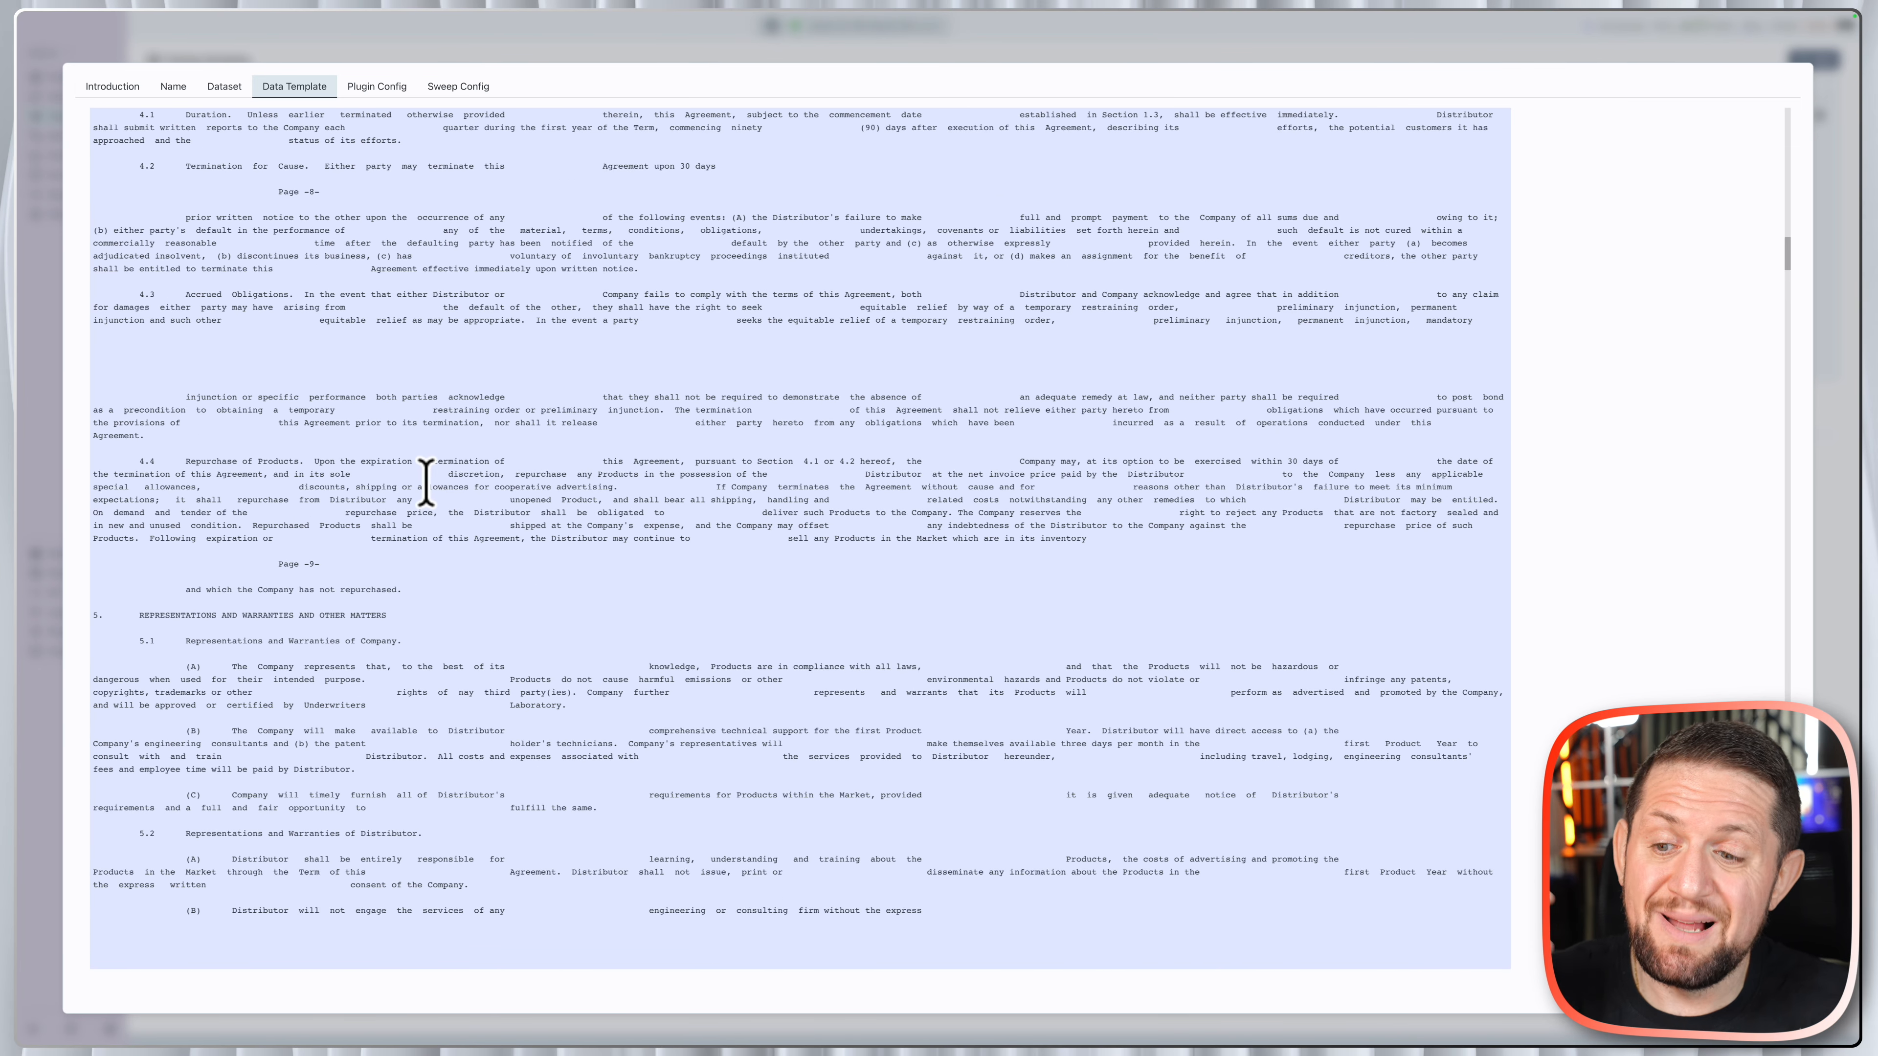
scroll(427, 488, "down", 15)
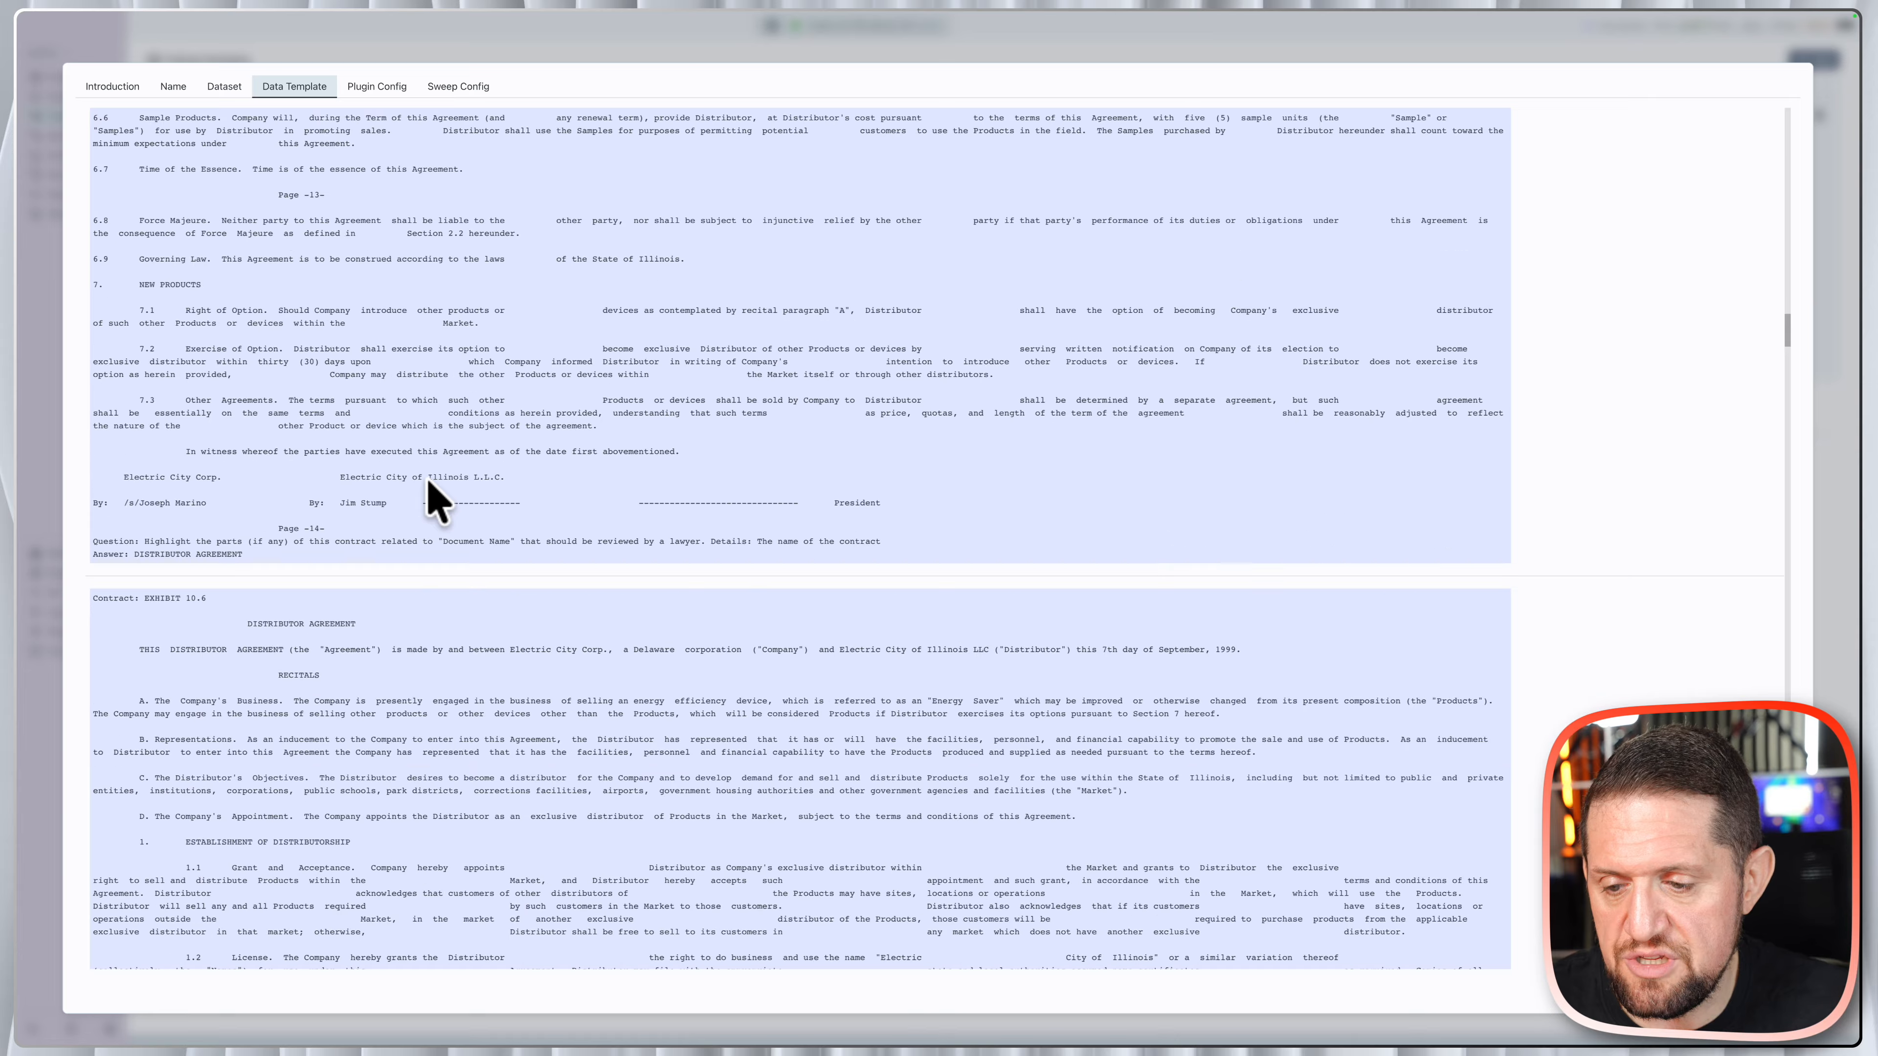
scroll(176, 721, "up", 2)
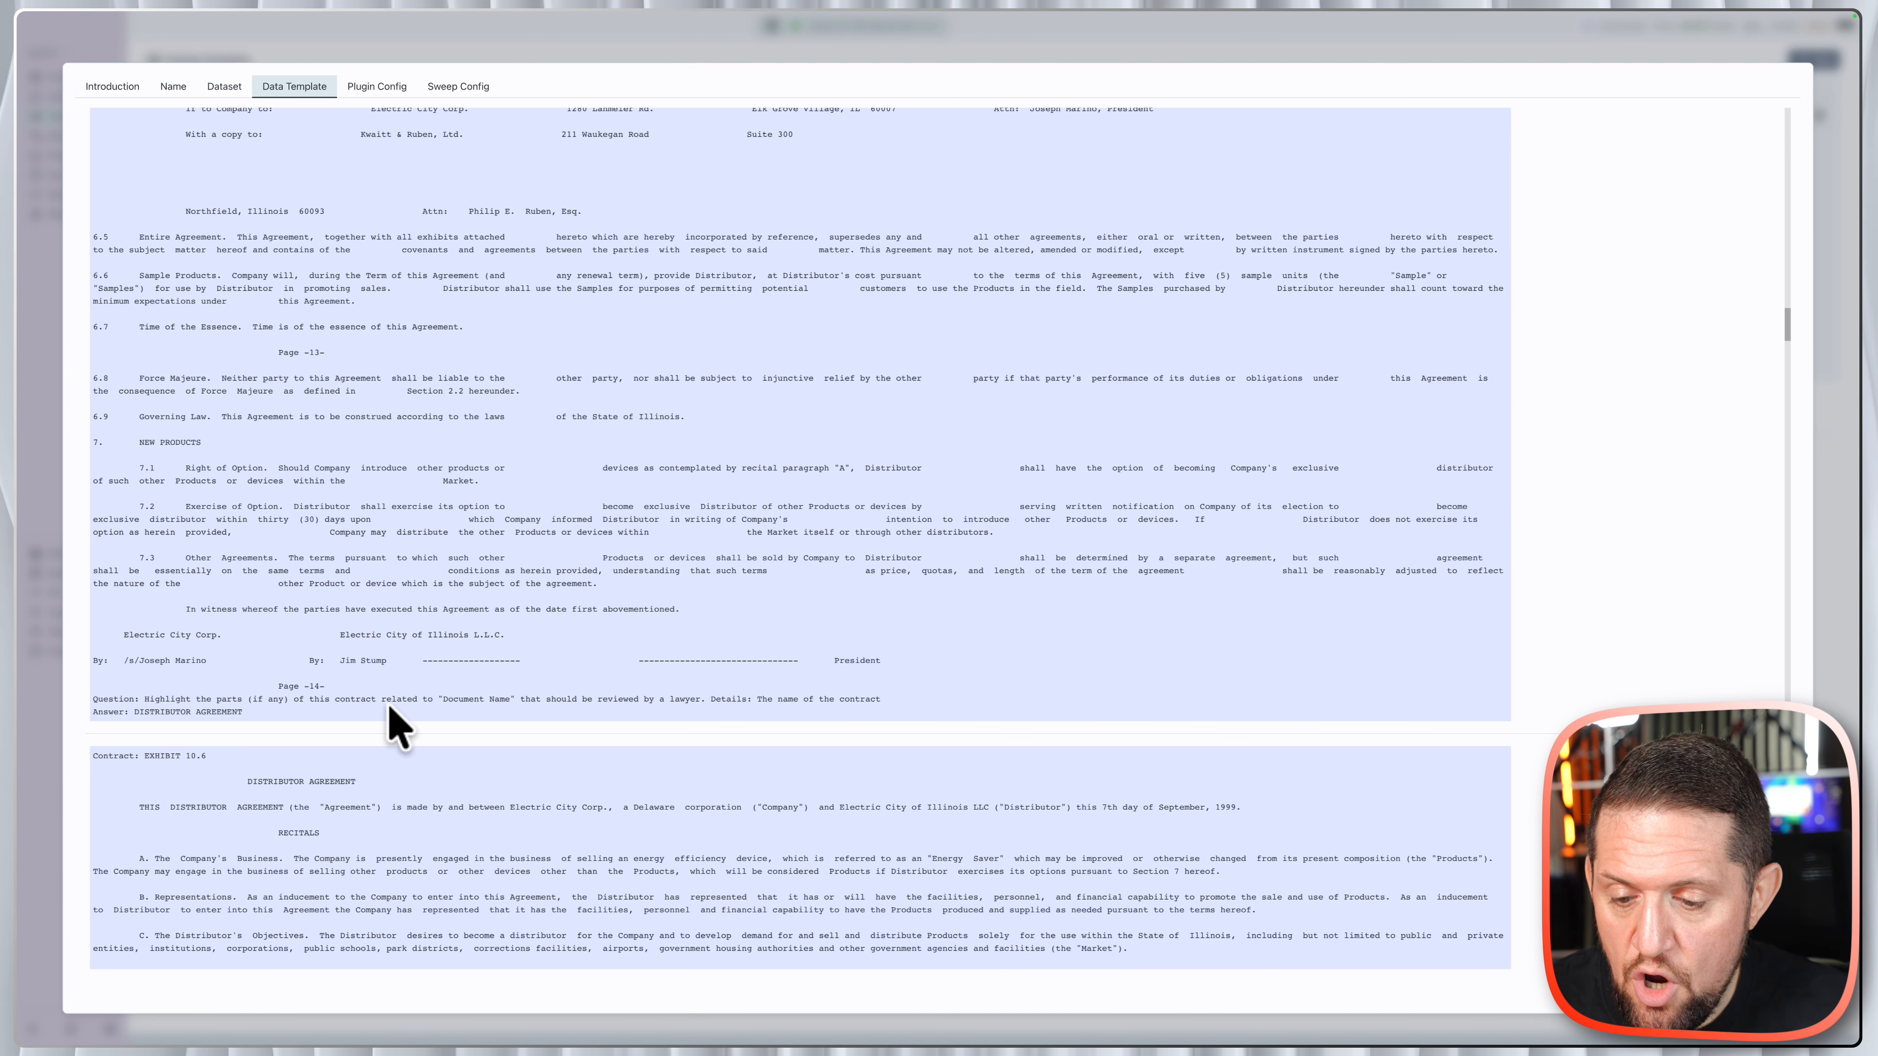
scroll(823, 525, "up", 7)
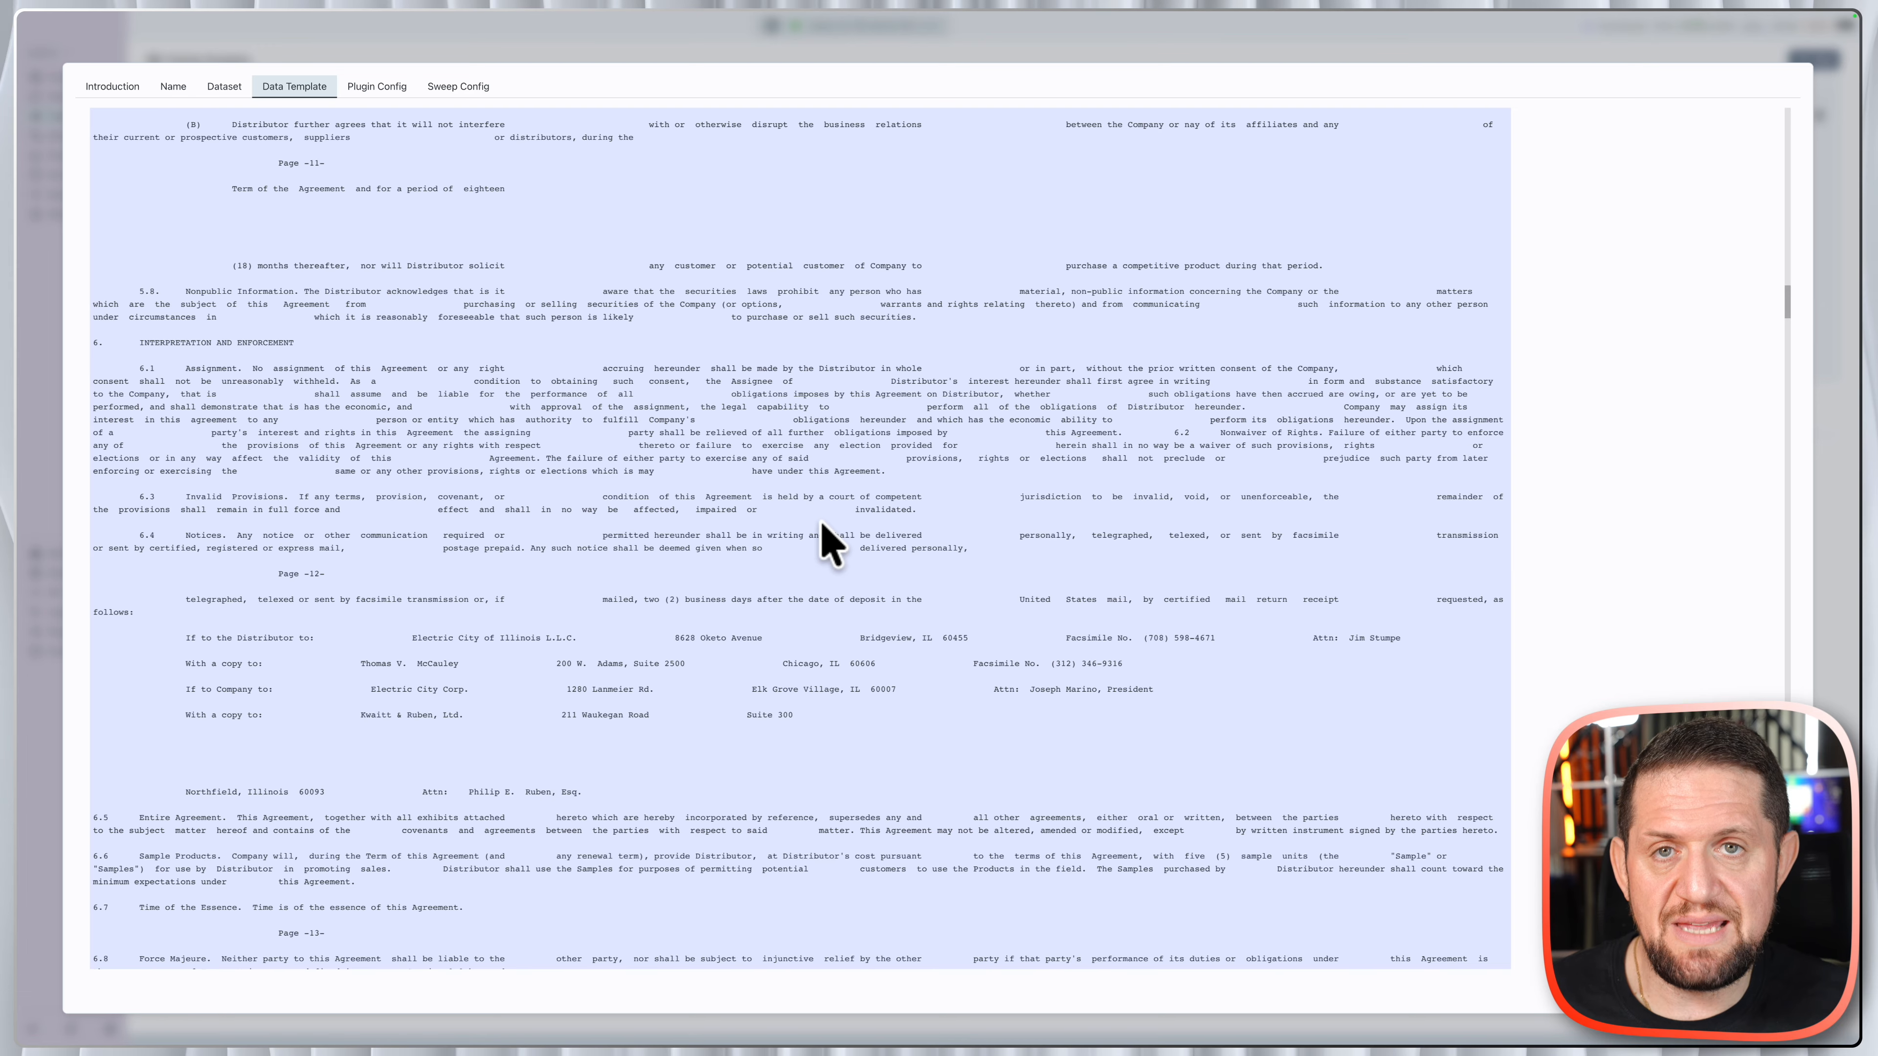
scroll(865, 315, "up", 15)
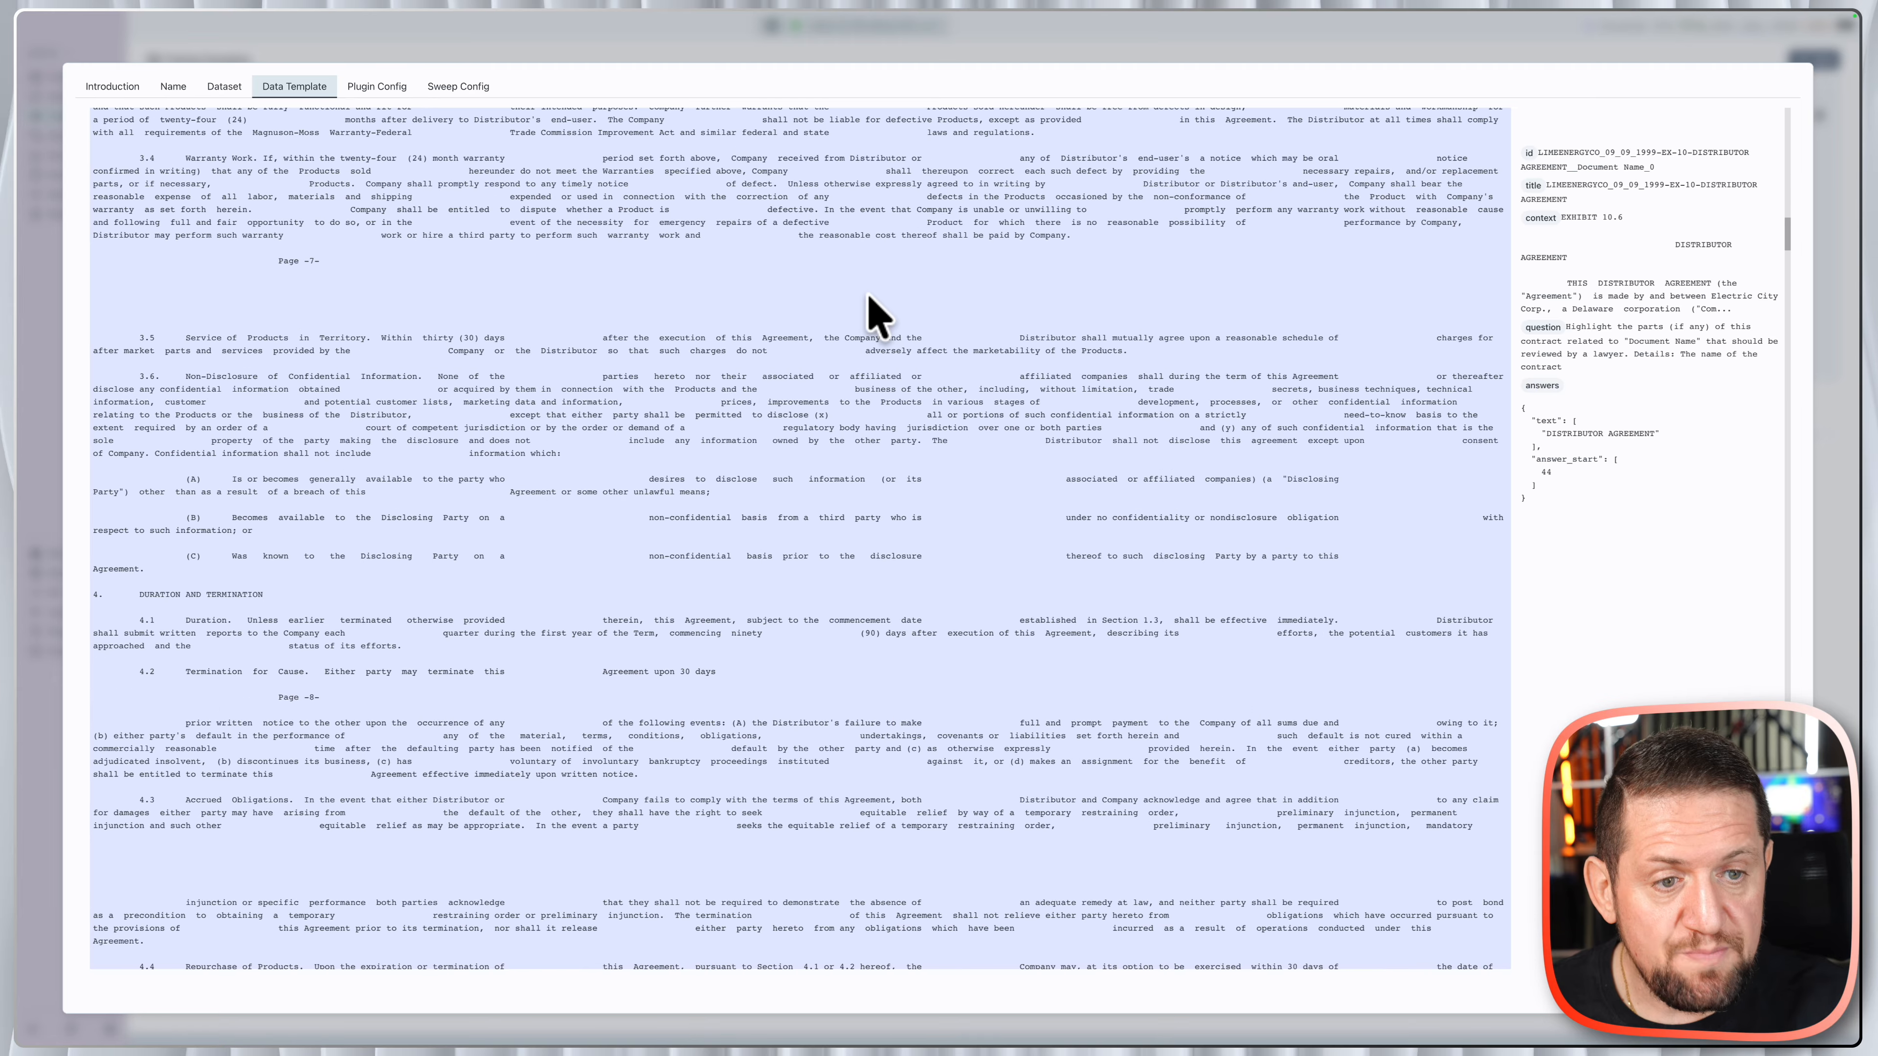
scroll(878, 317, "up", 5)
scroll(876, 314, "up", 15)
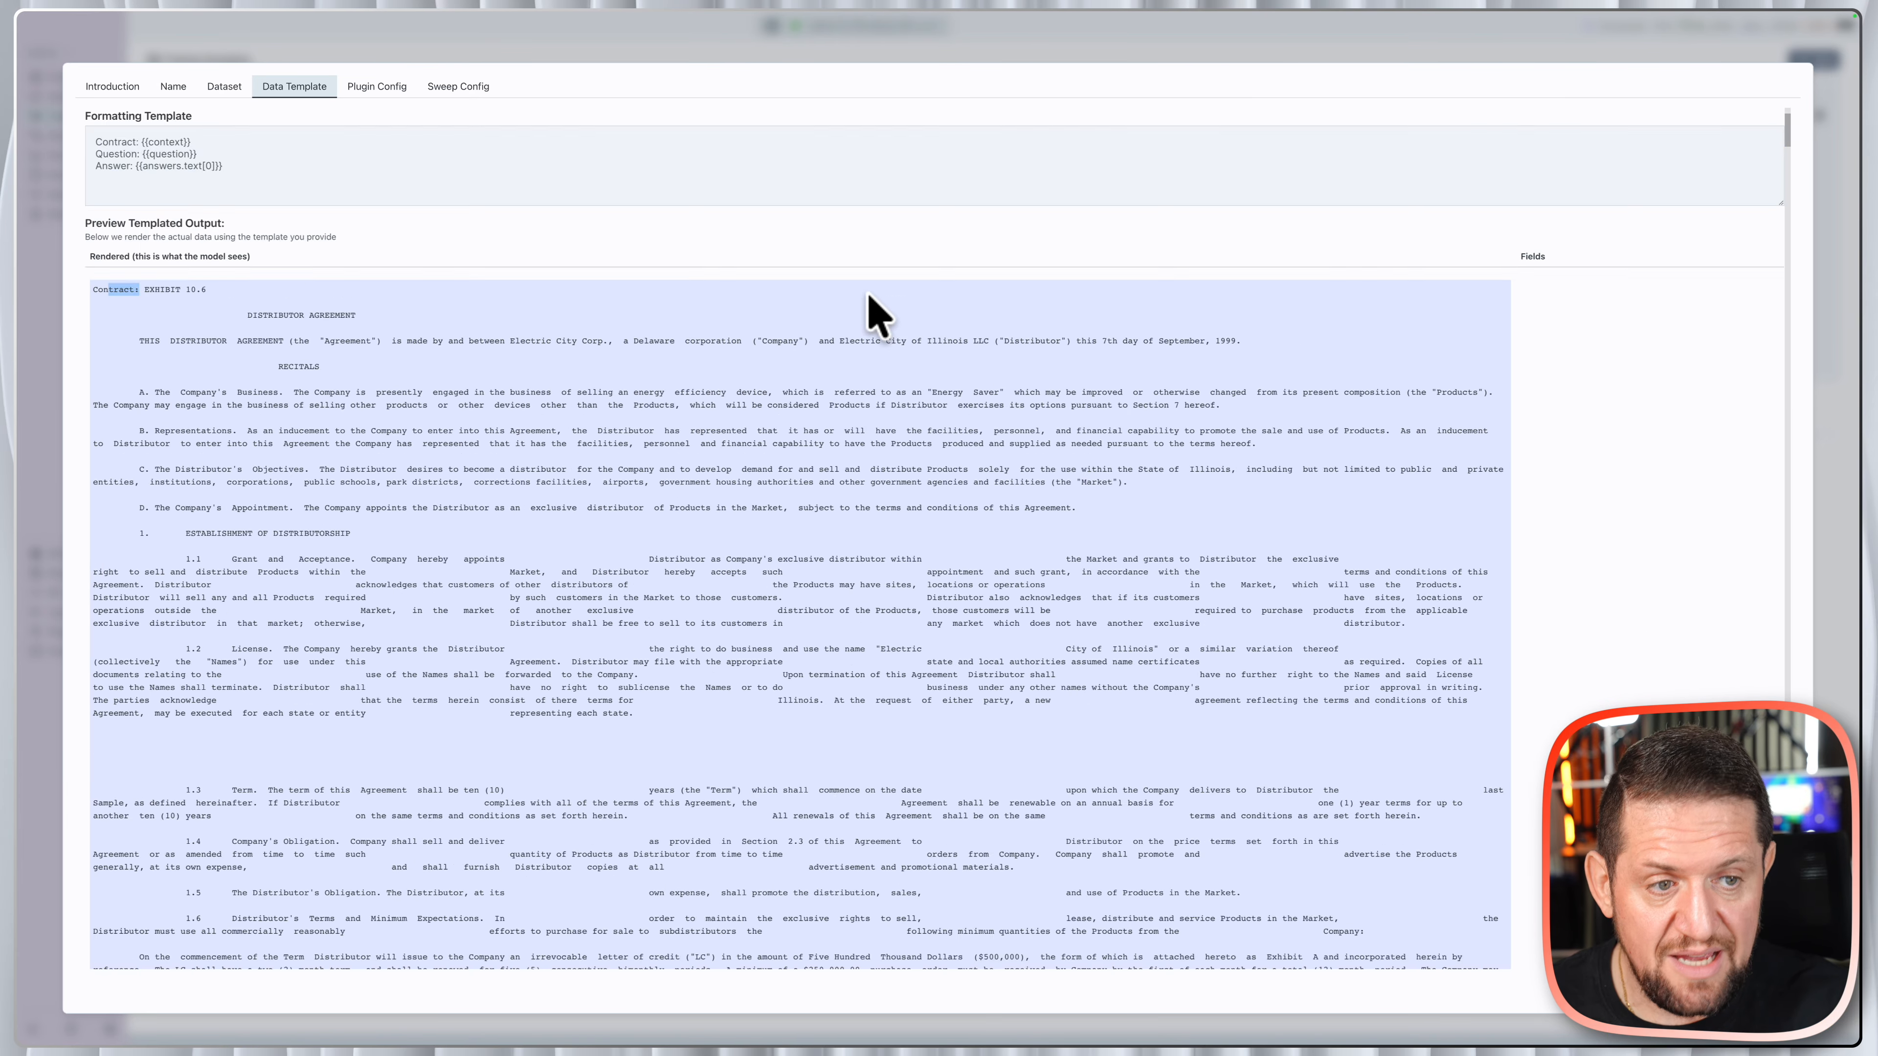
Review the LoRA plugin and hyperparameter sweep settings, save the template and queue the ContractsMan training job
left_click(379, 88)
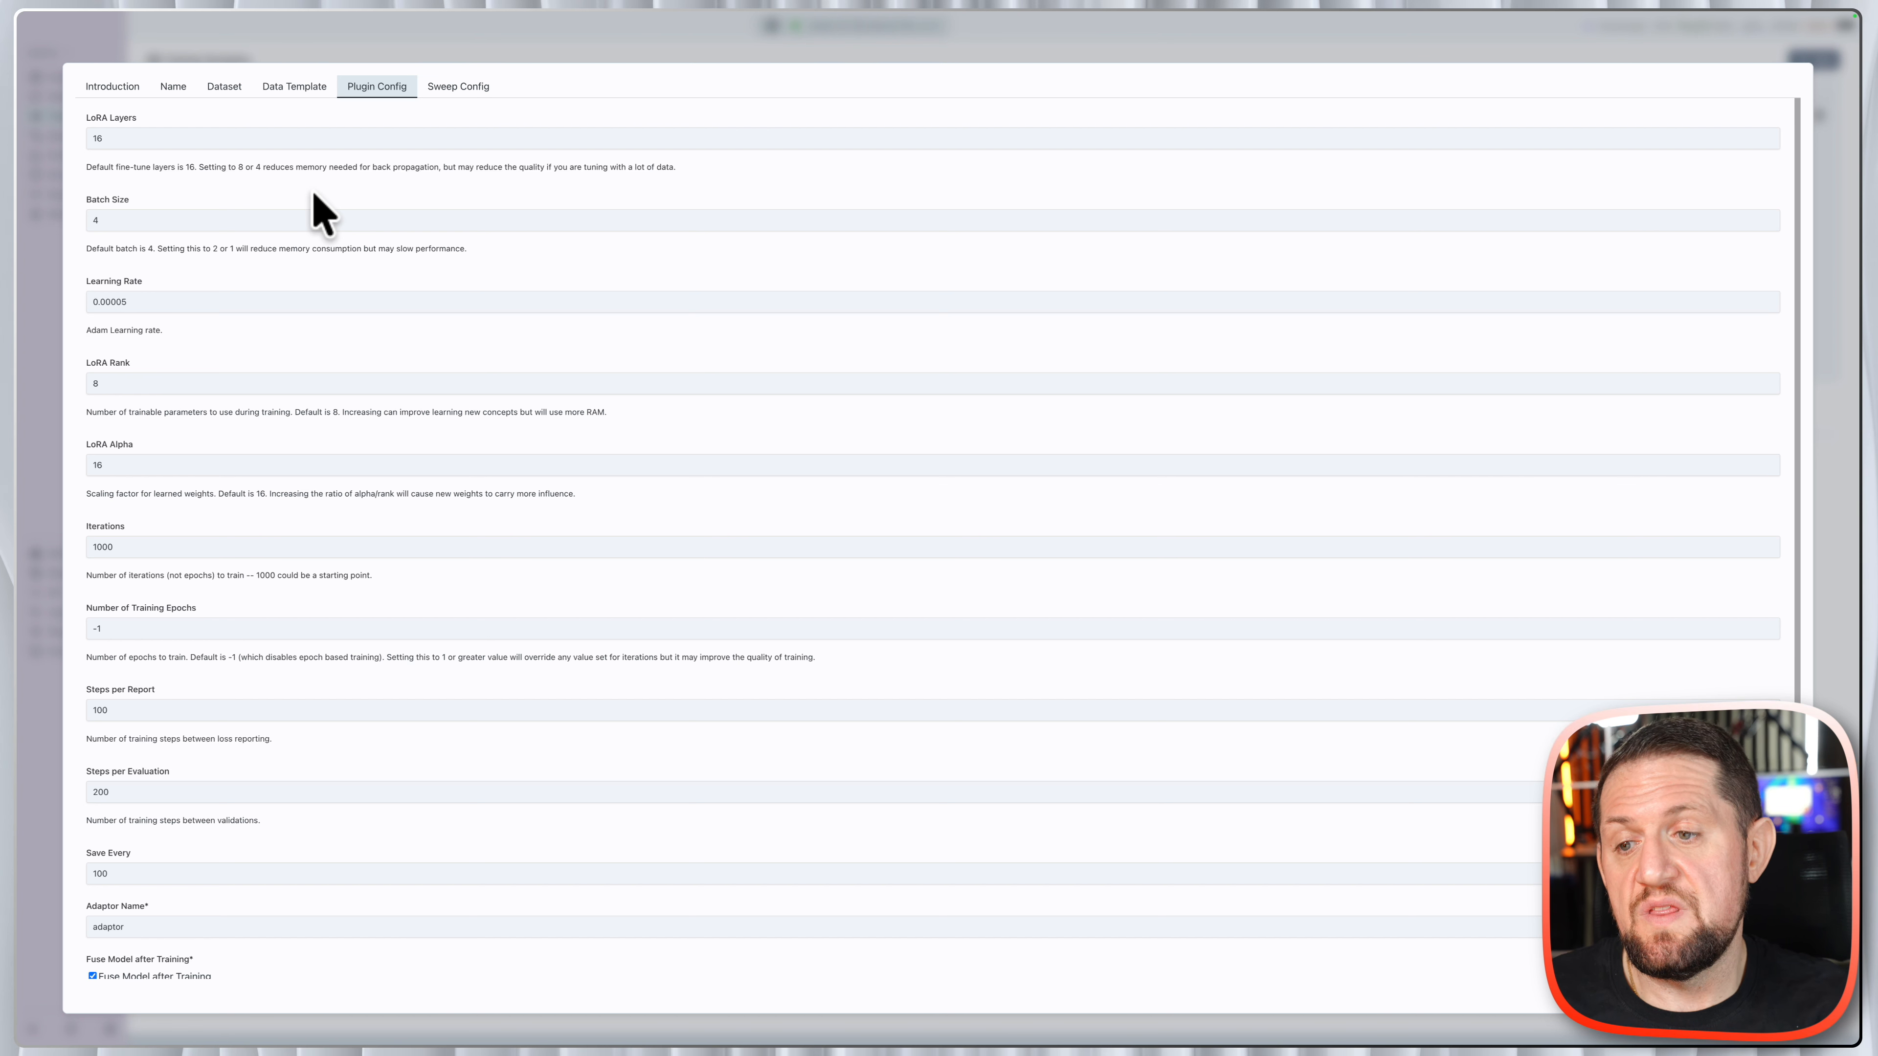
left_click(458, 86)
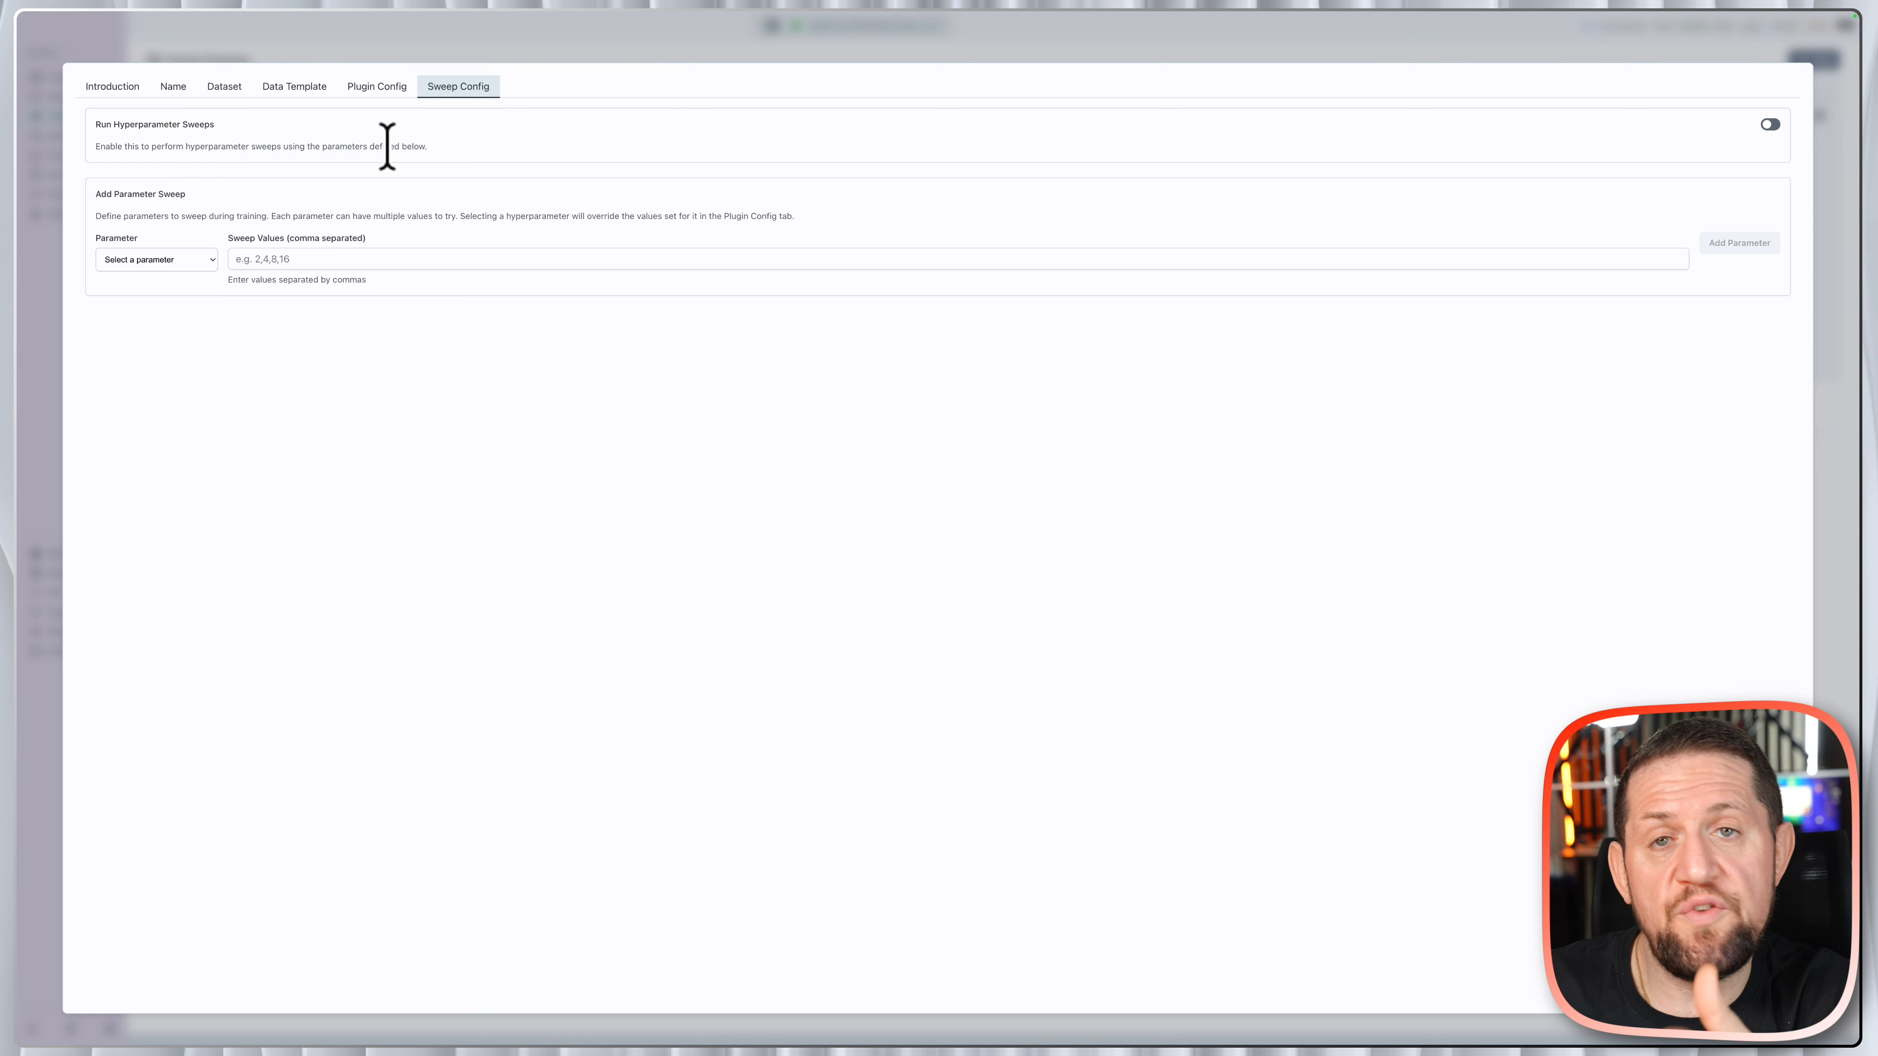
left_click(1741, 991)
left_click(1741, 120)
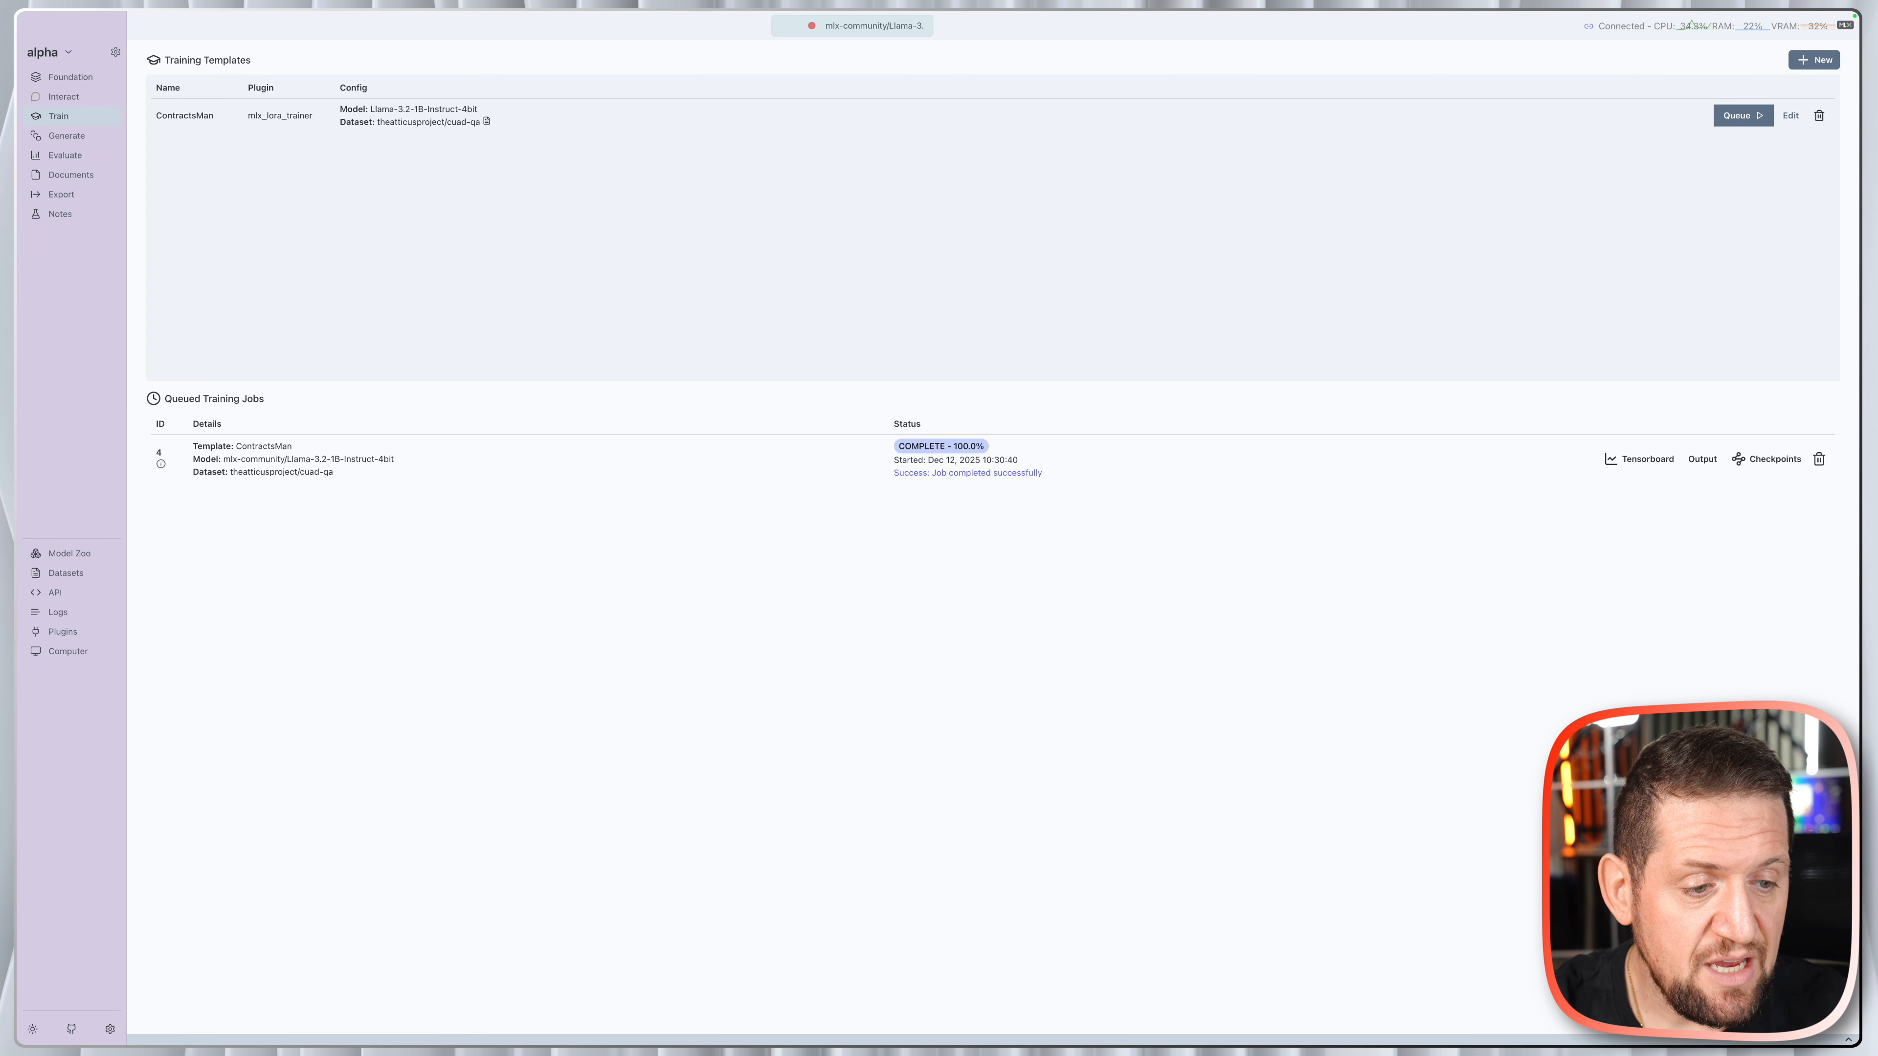
Inspect the completed ContractsMan job's evaluation loss curve in TensorBoard, and close the charts
left_click(1643, 464)
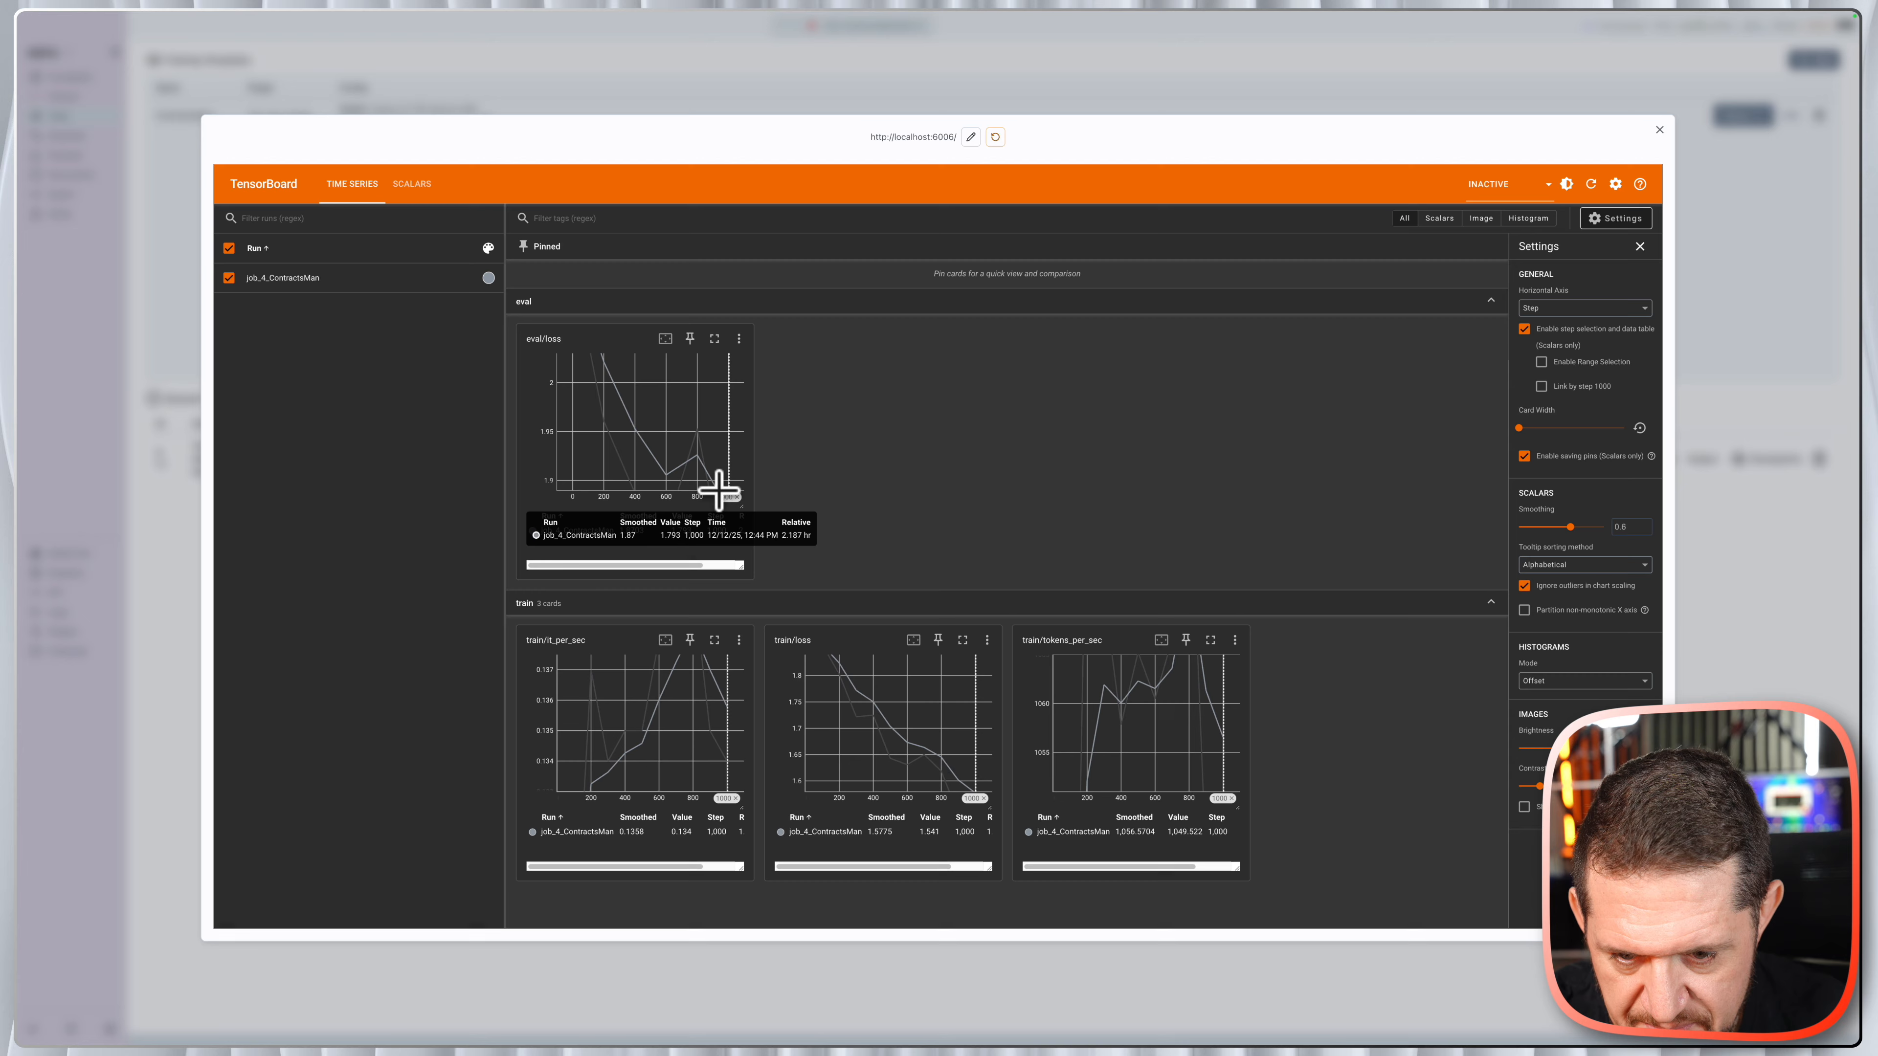
mouse_move(718, 492)
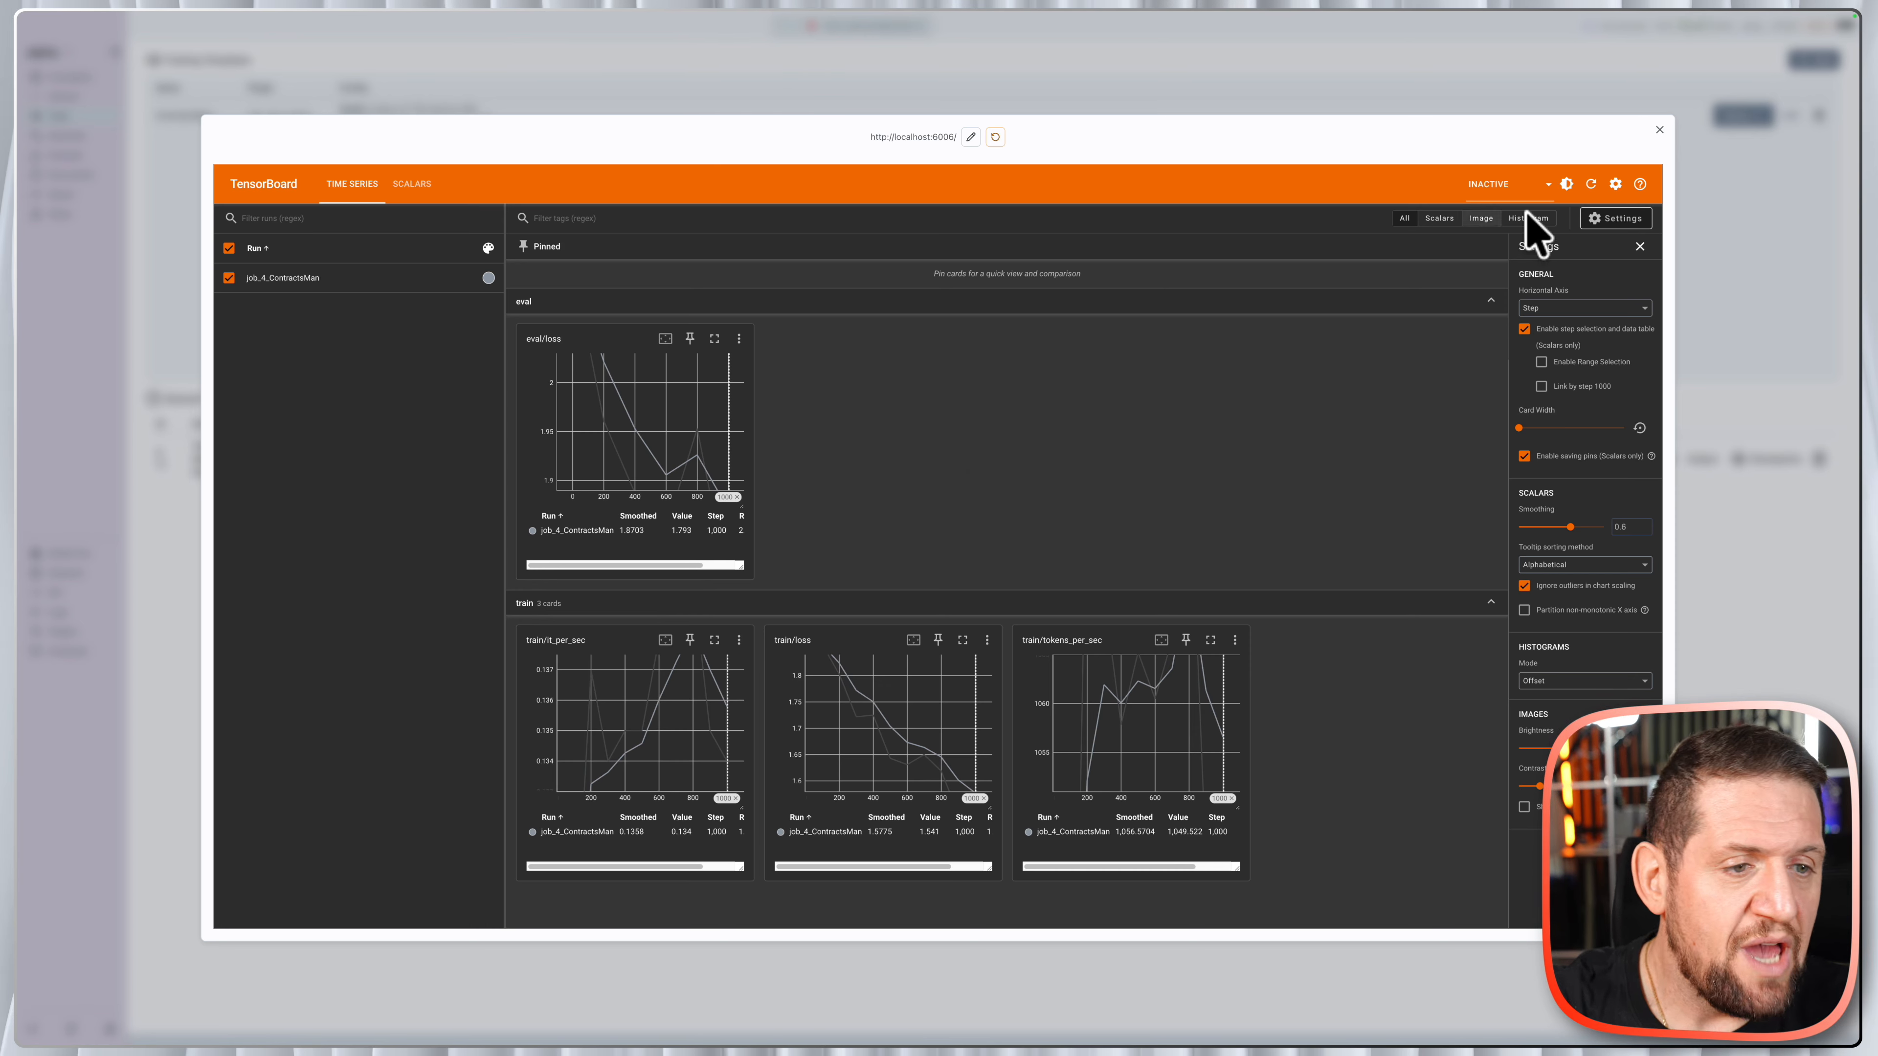
left_click(1660, 130)
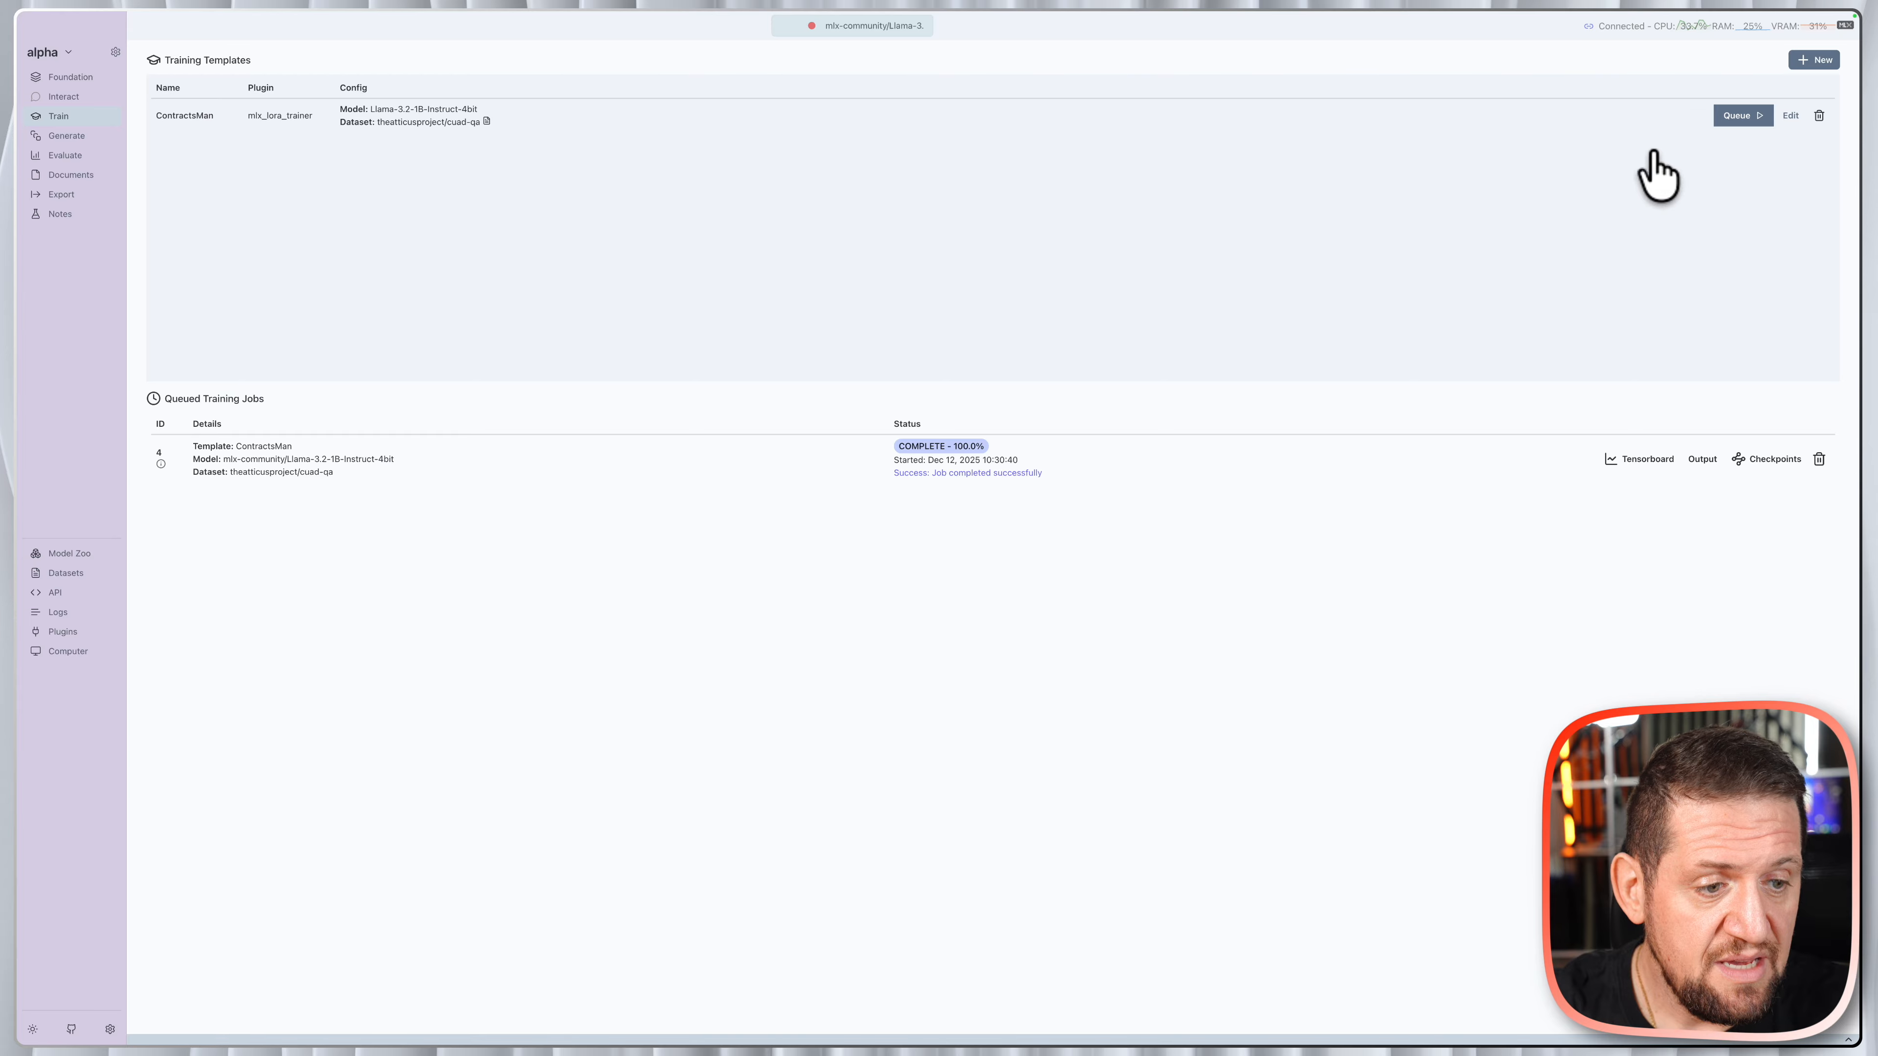
Read through the raw output log of the completed ContractsMan training job
left_click(1702, 459)
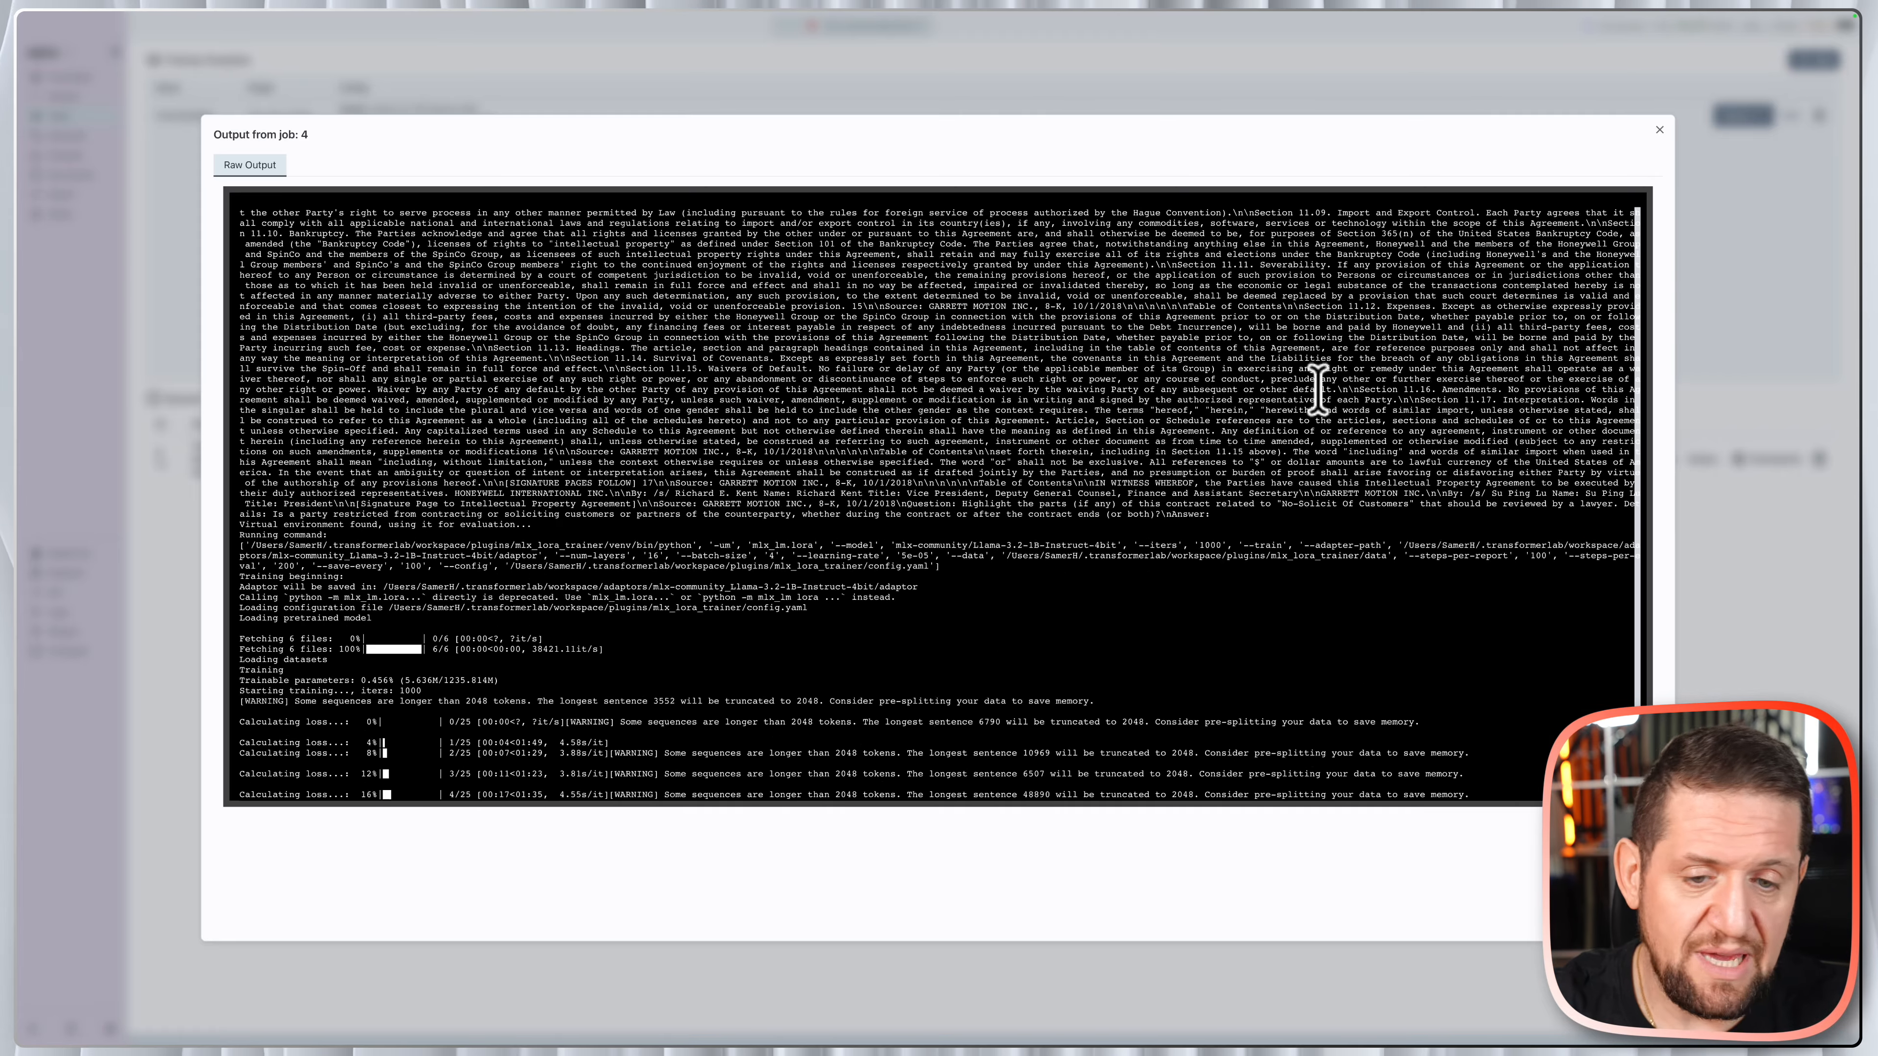
scroll(1186, 410, "down", 20)
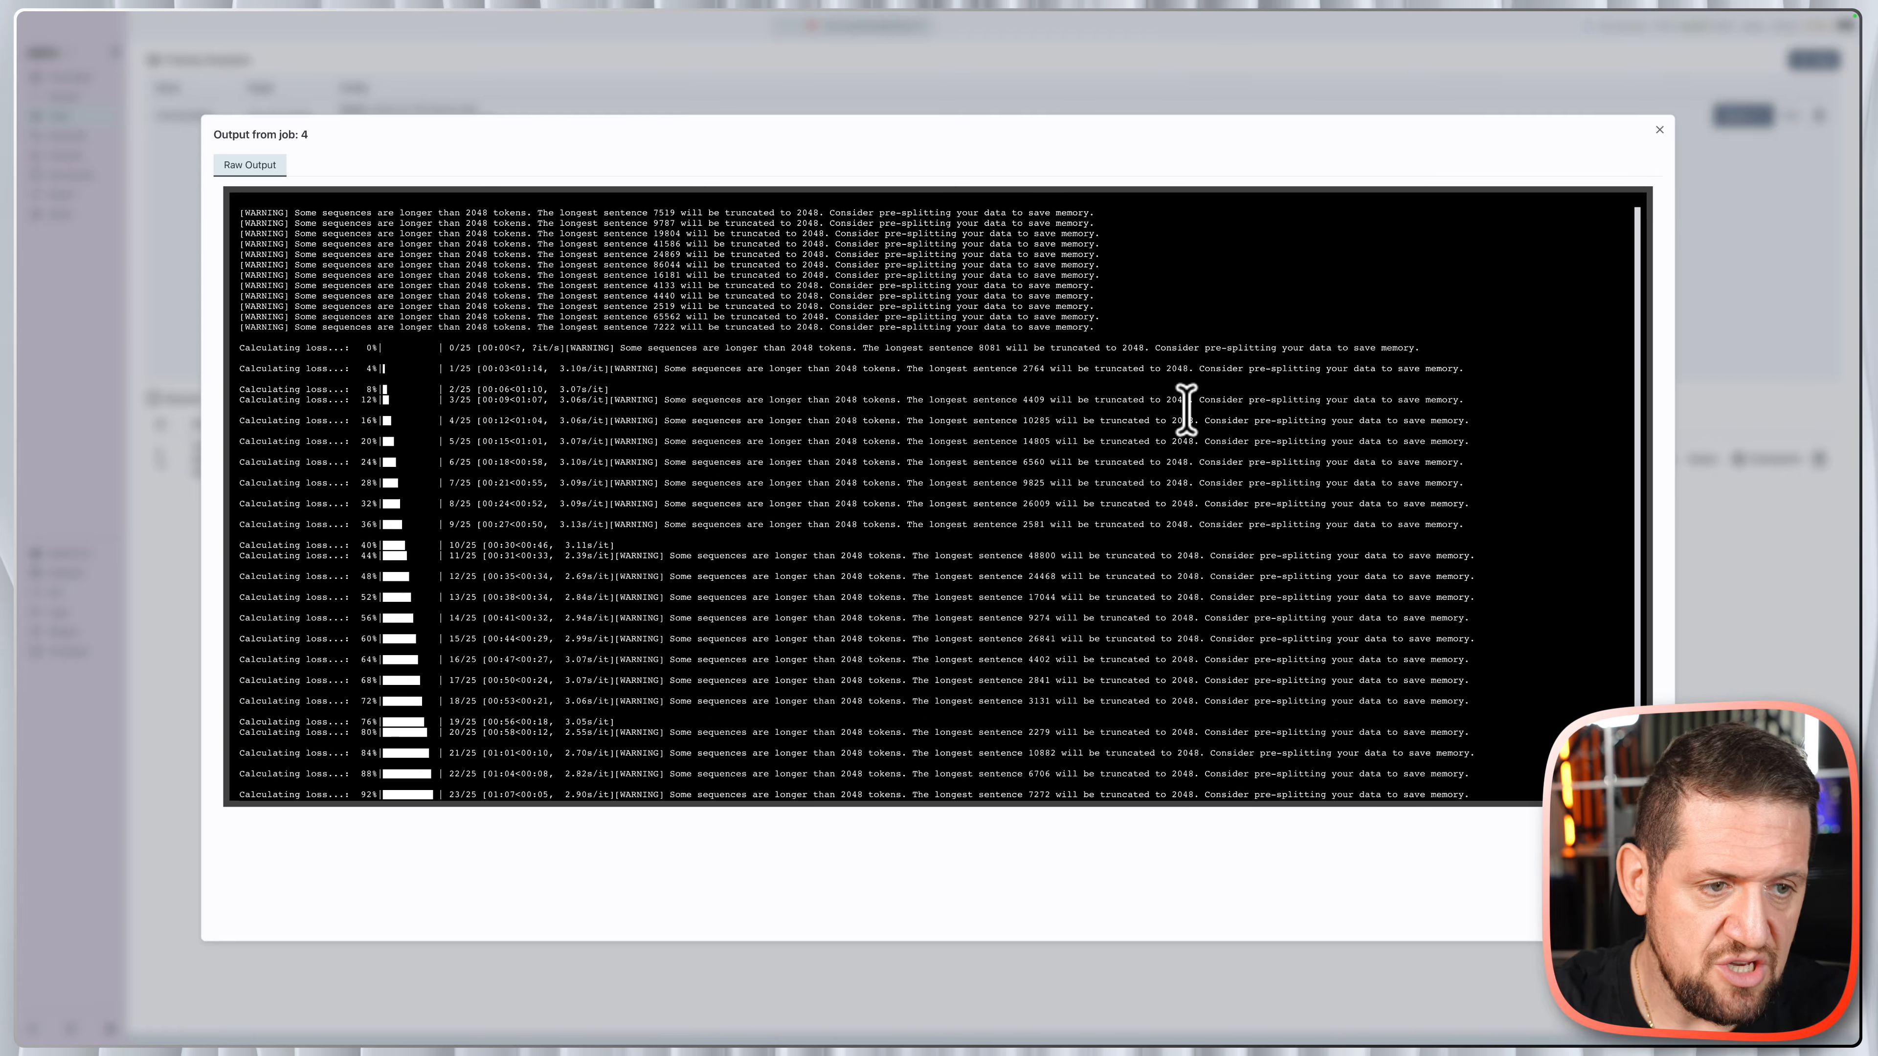
scroll(1186, 409, "up", 15)
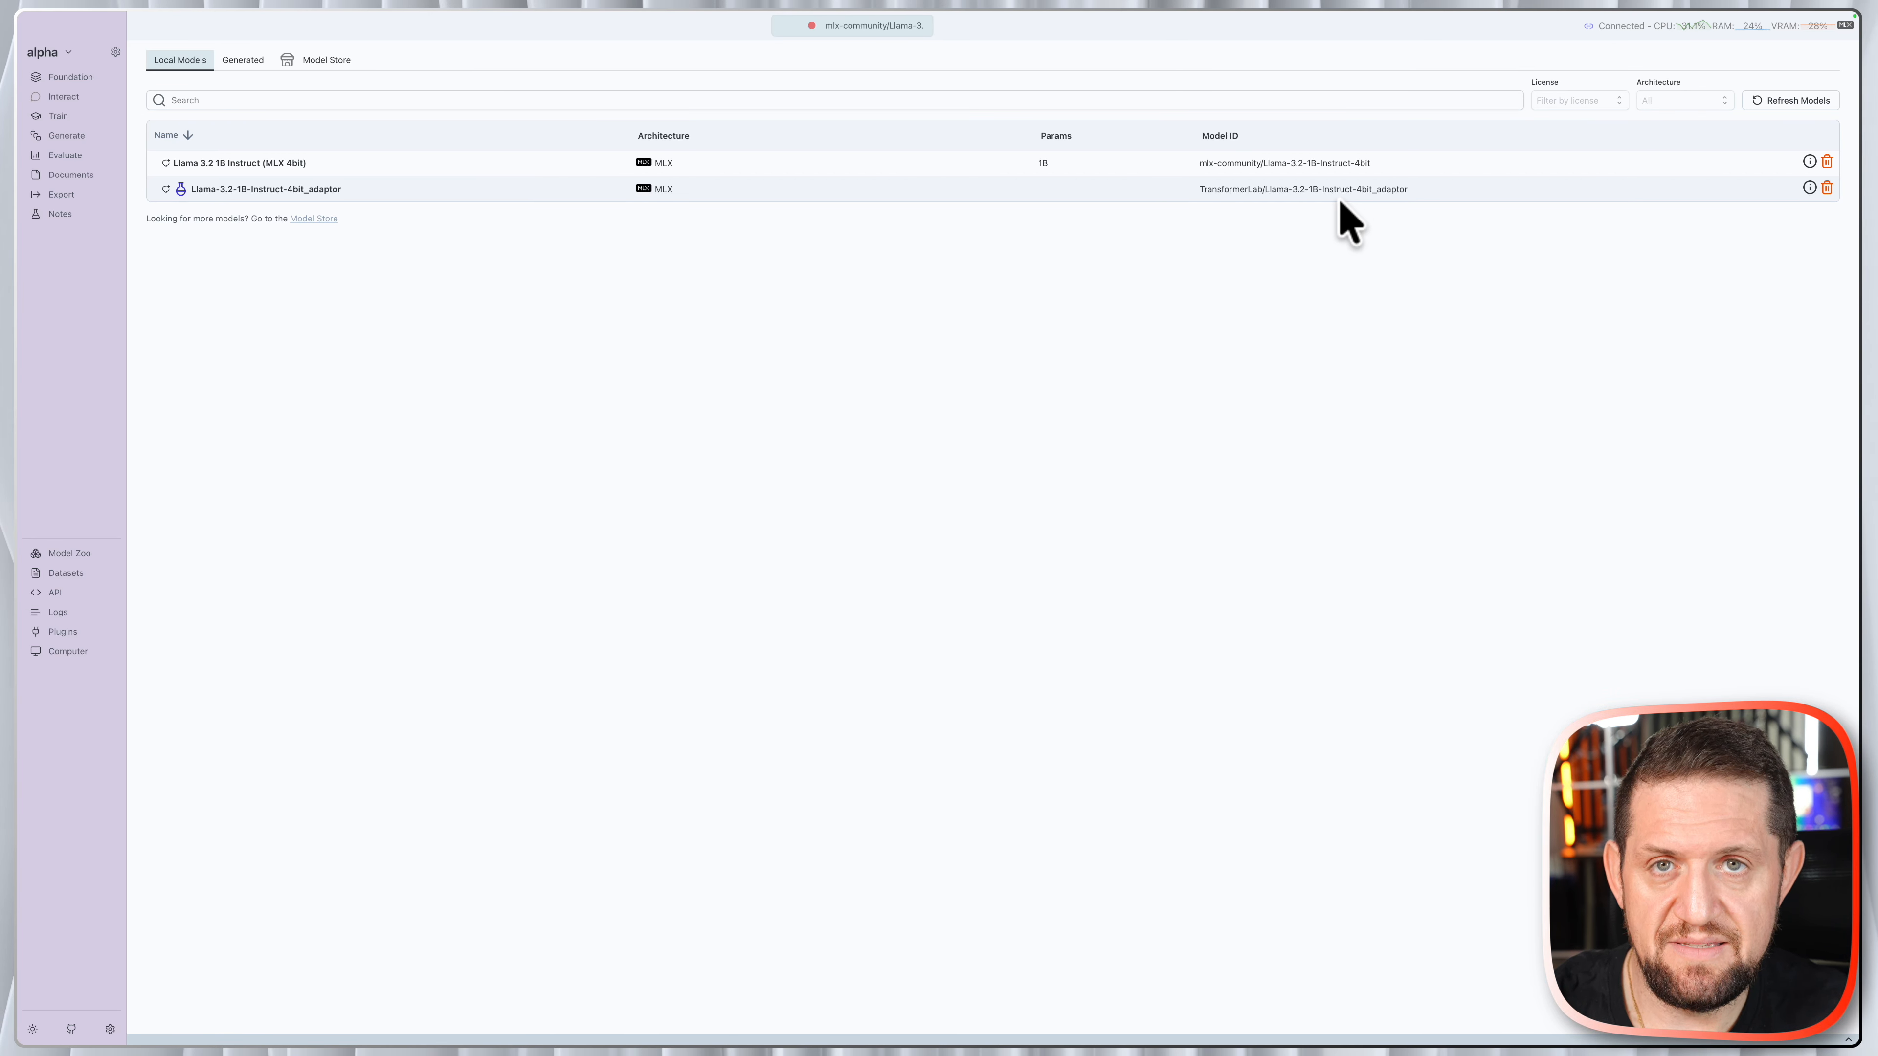
Replace the current foundation model with the fine-tuned Llama-3.2-1B-Instruct-4bit_adaptor and run it
left_click(68, 77)
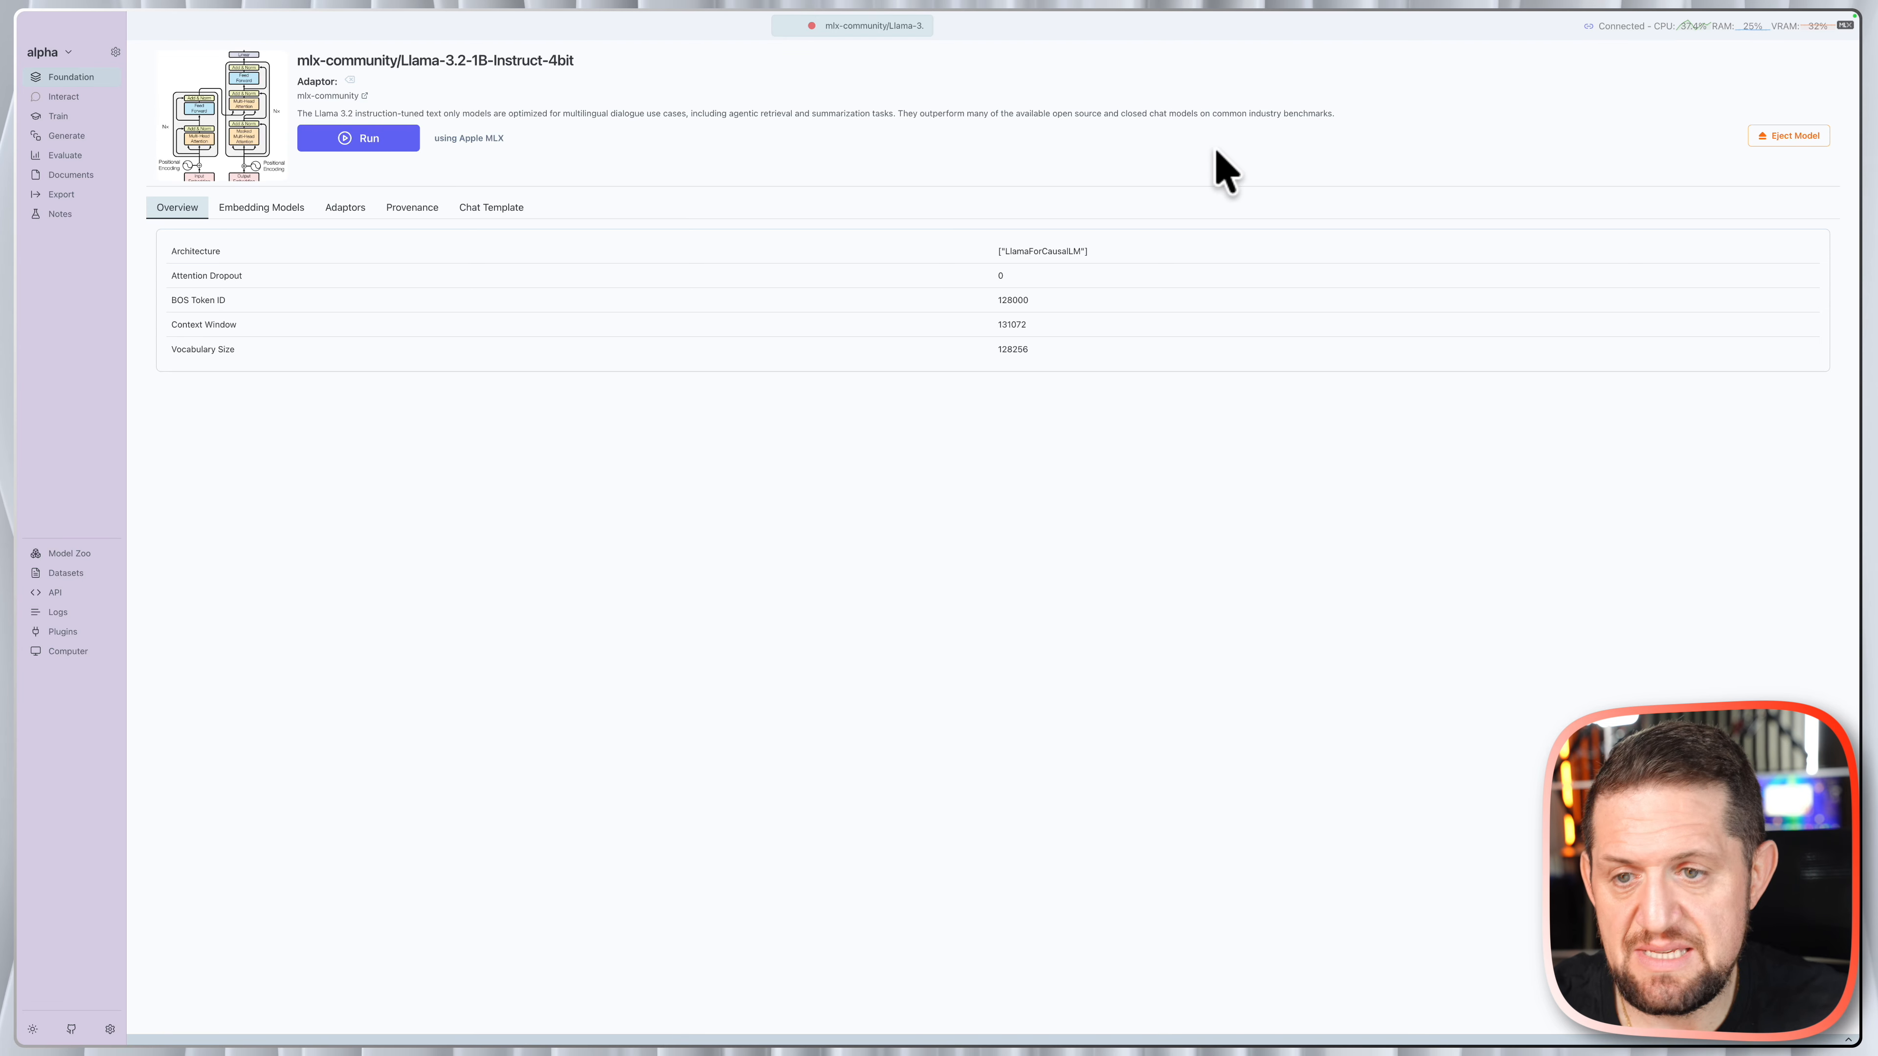
left_click(1792, 137)
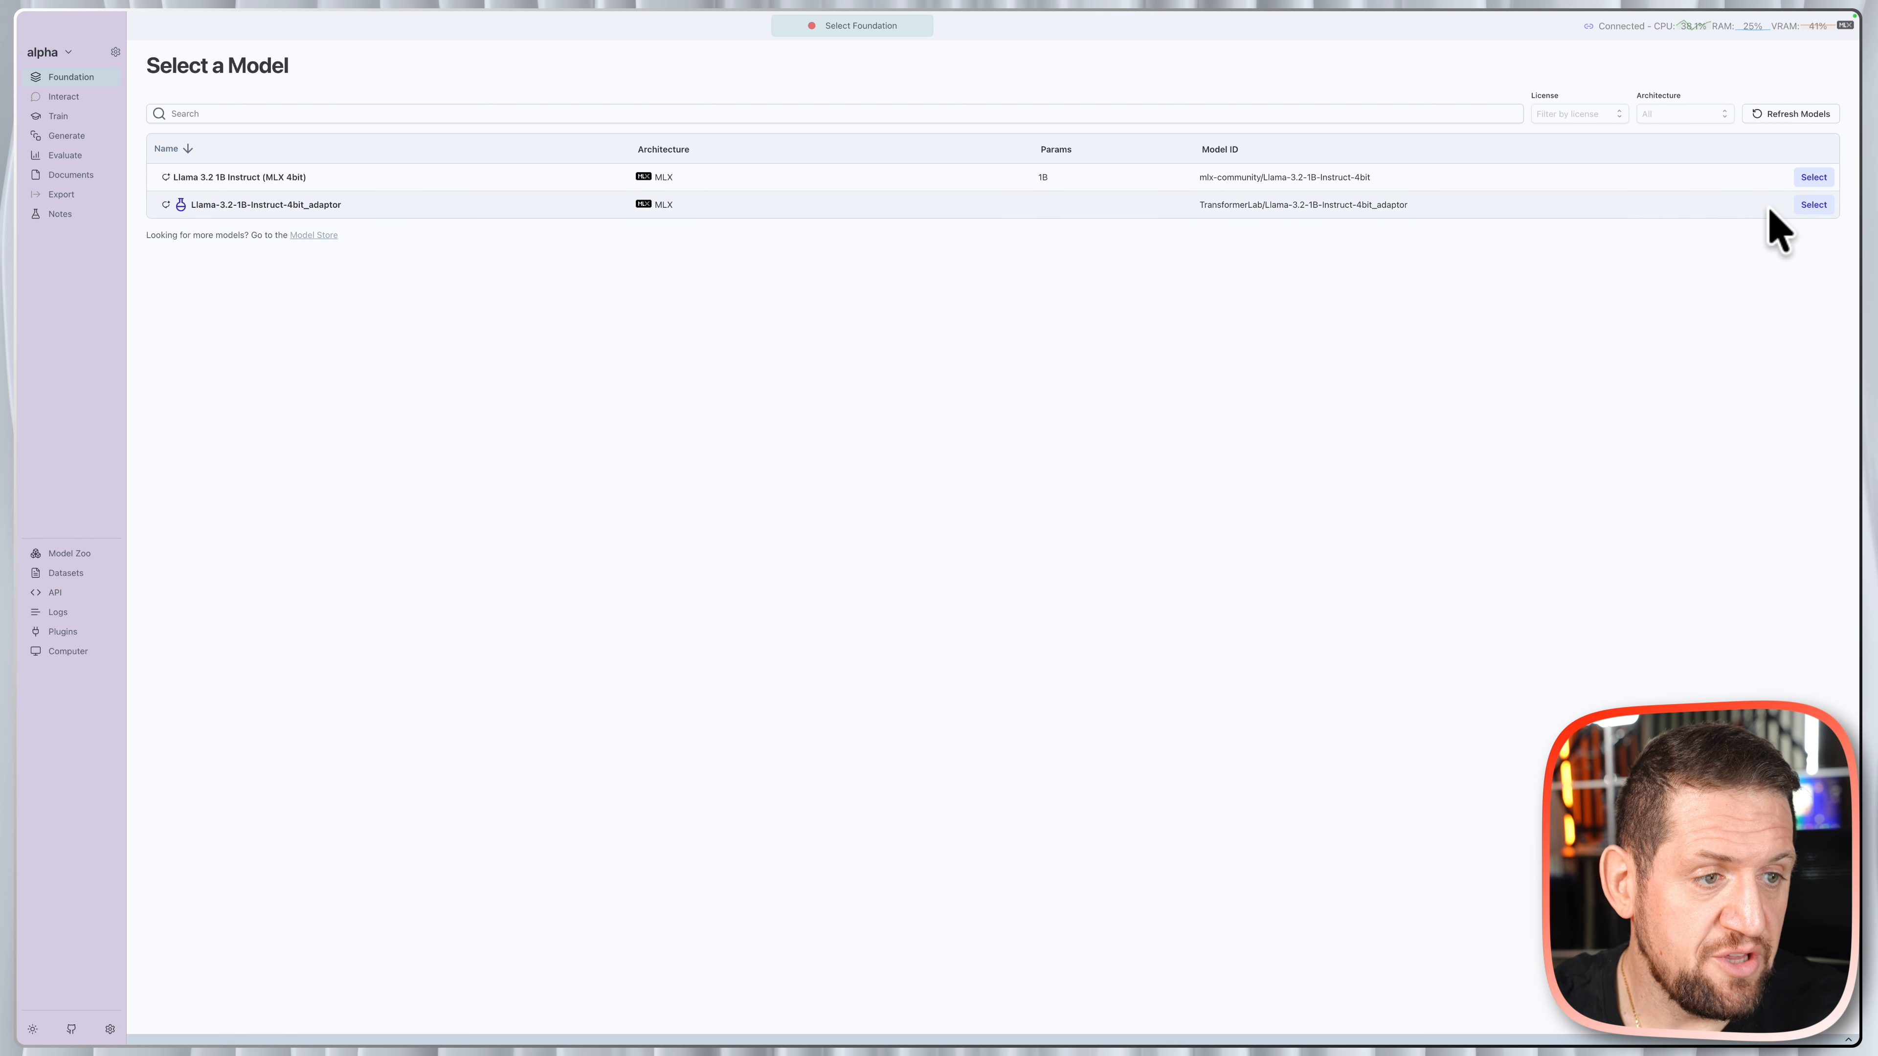
left_click(1814, 205)
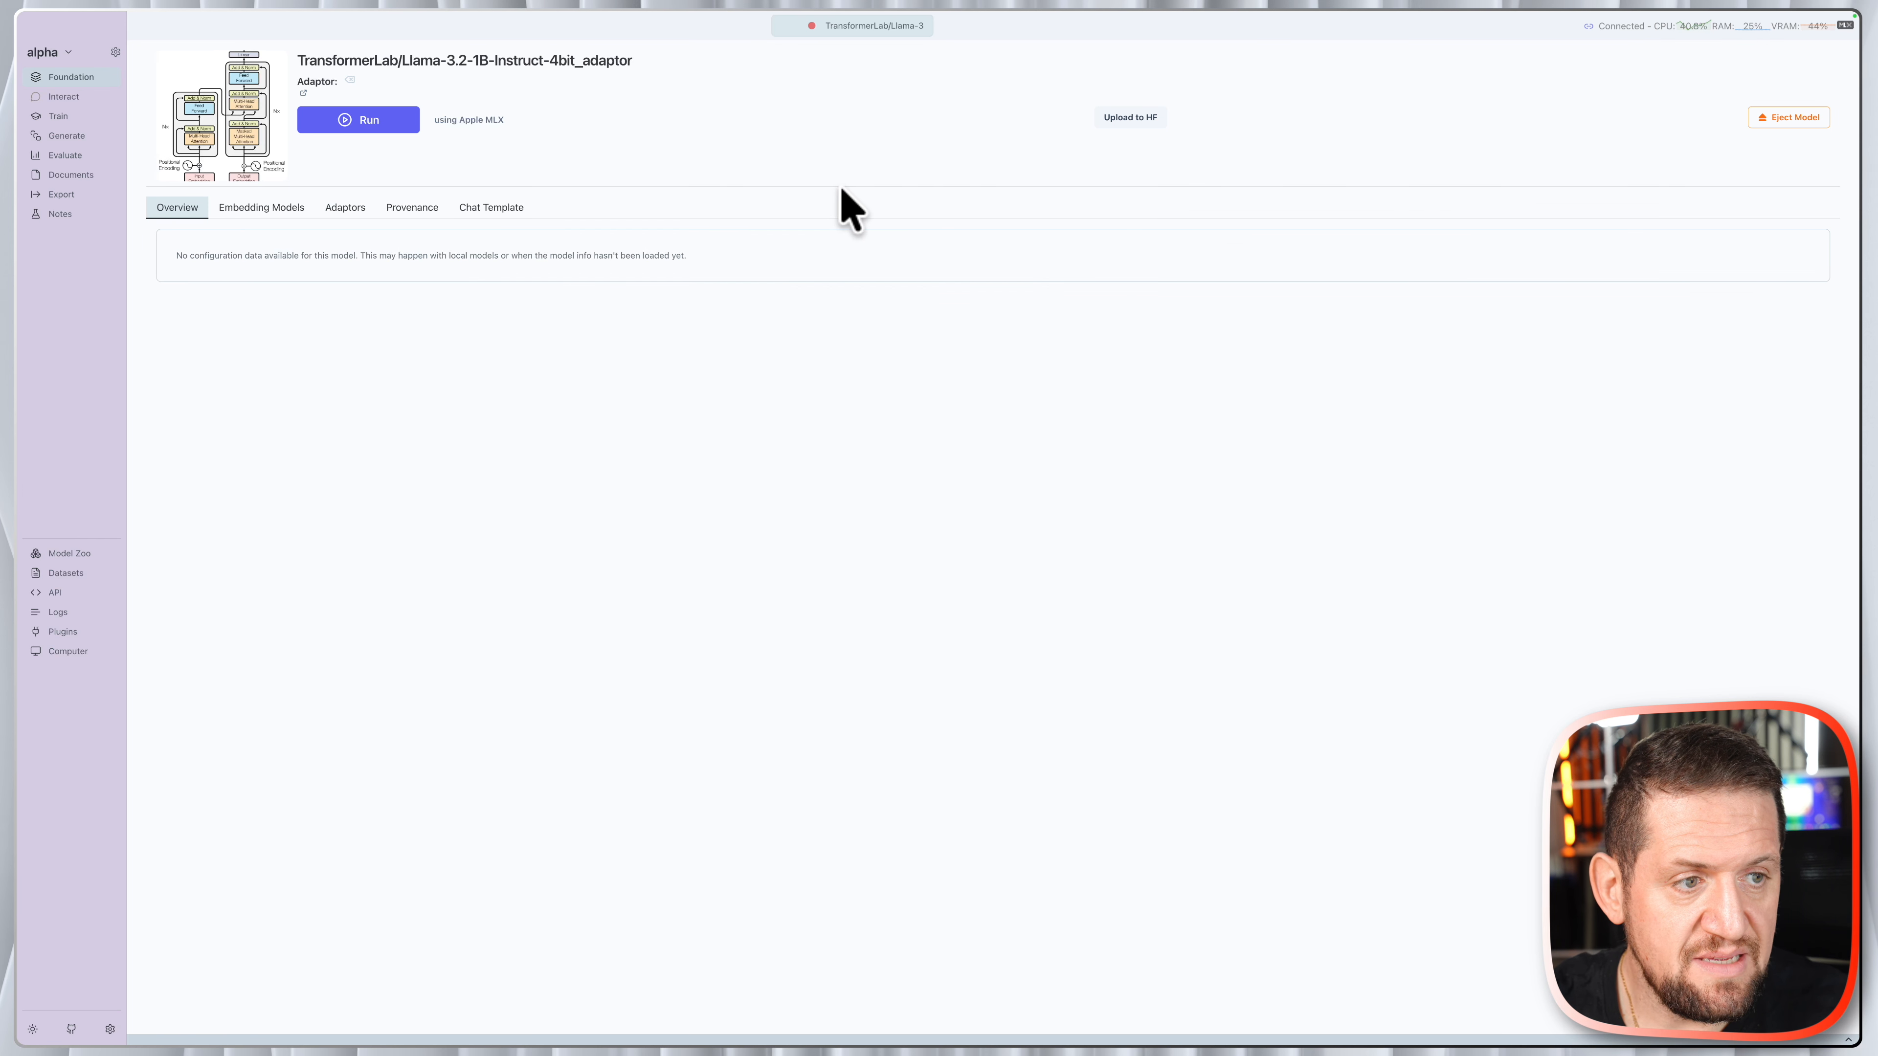
left_click(380, 124)
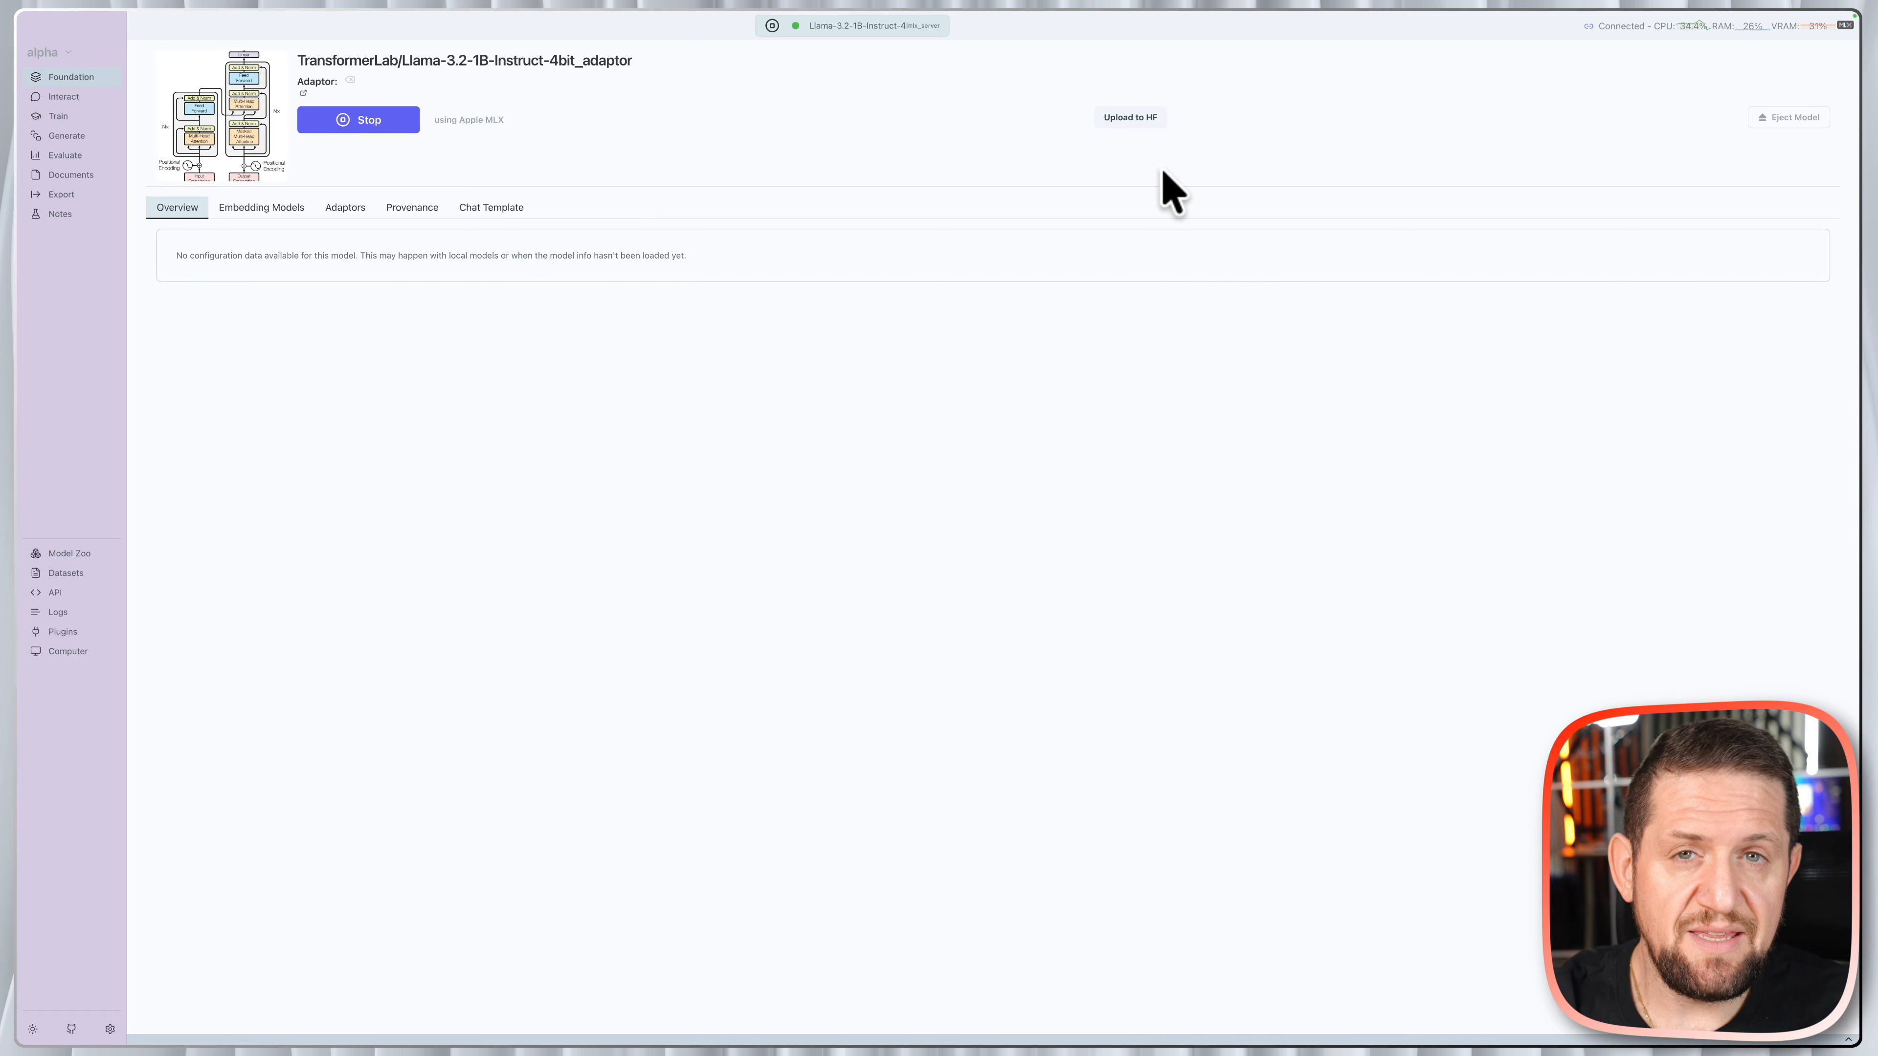